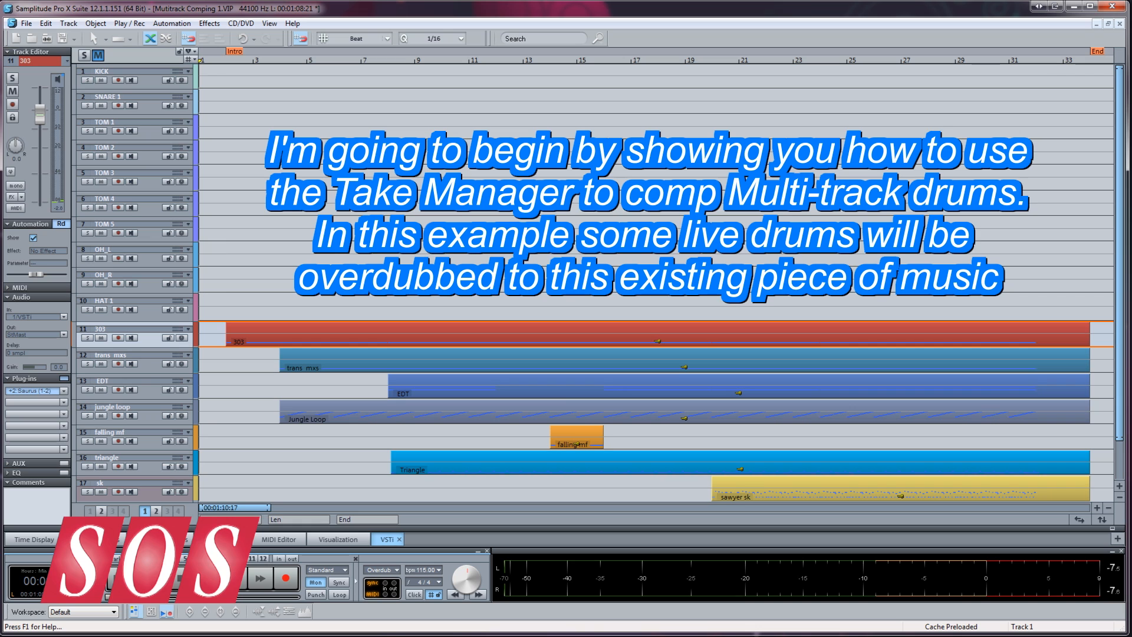
Play the existing music from the Intro marker and stop playback
left_click(228, 51)
key("space")
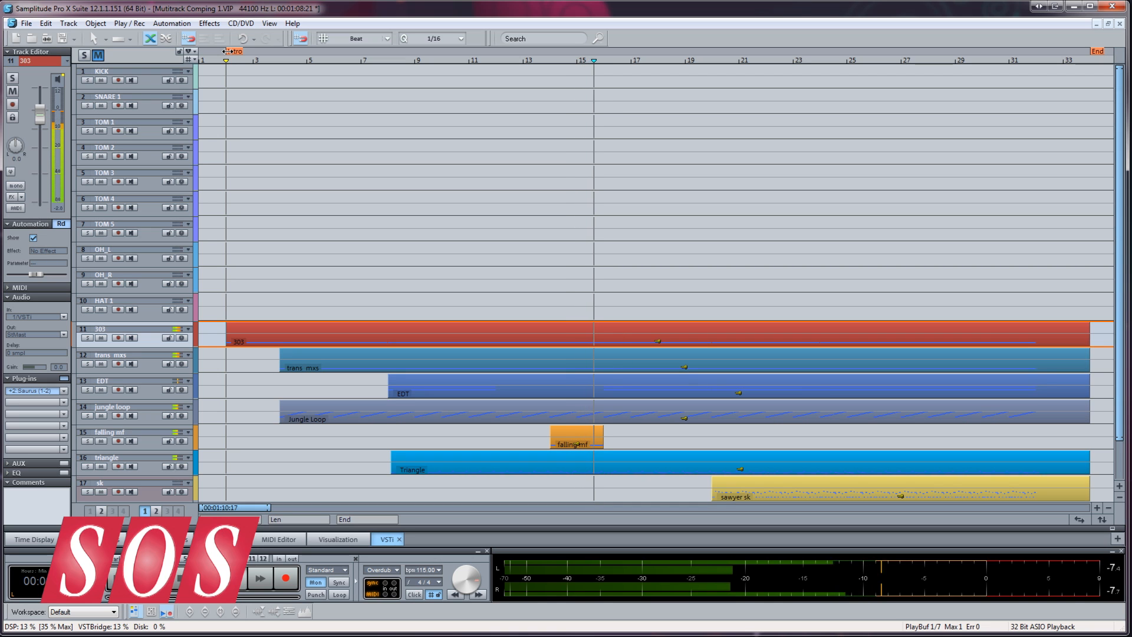
key("space")
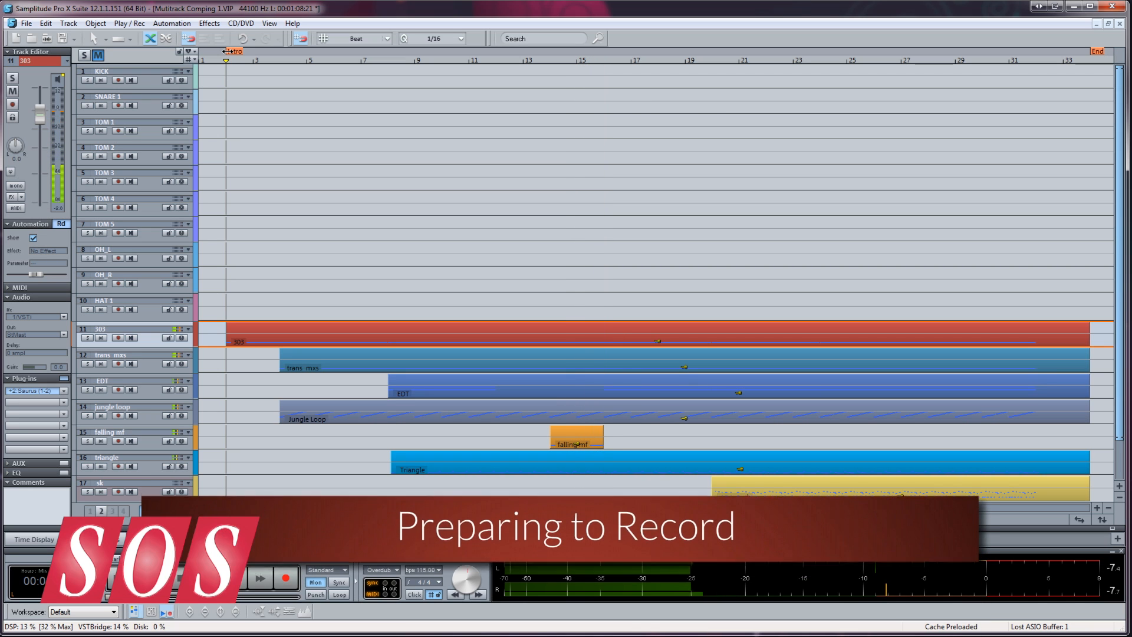
Select the range from the project start to the End marker and enable the metronome click and loop mode
double_click(264, 53)
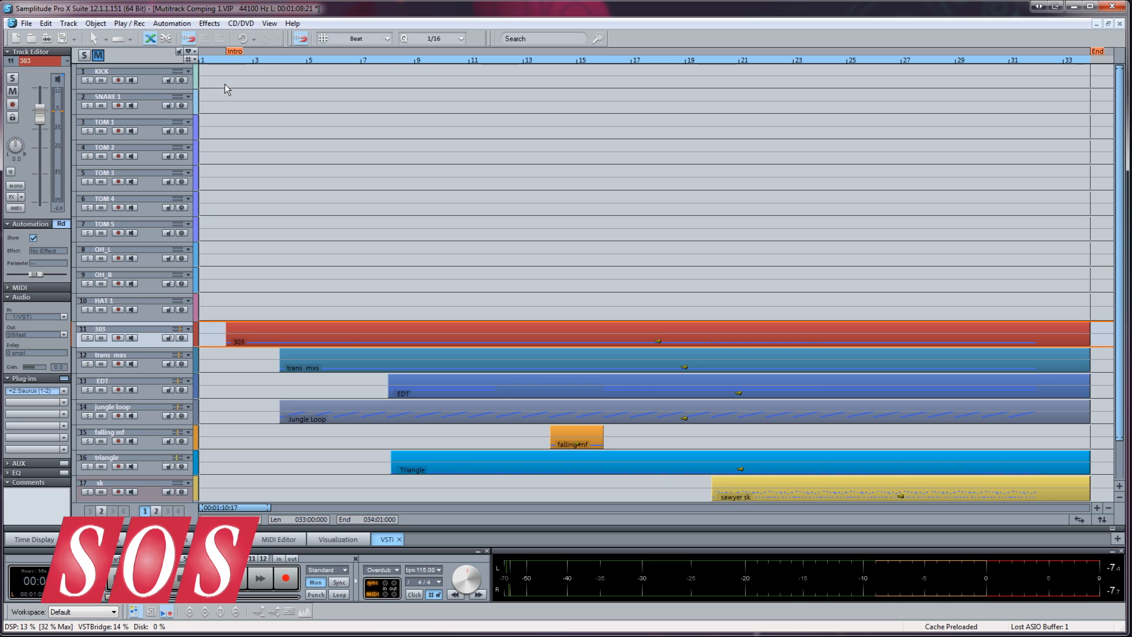
left_click(412, 597)
left_click(336, 593)
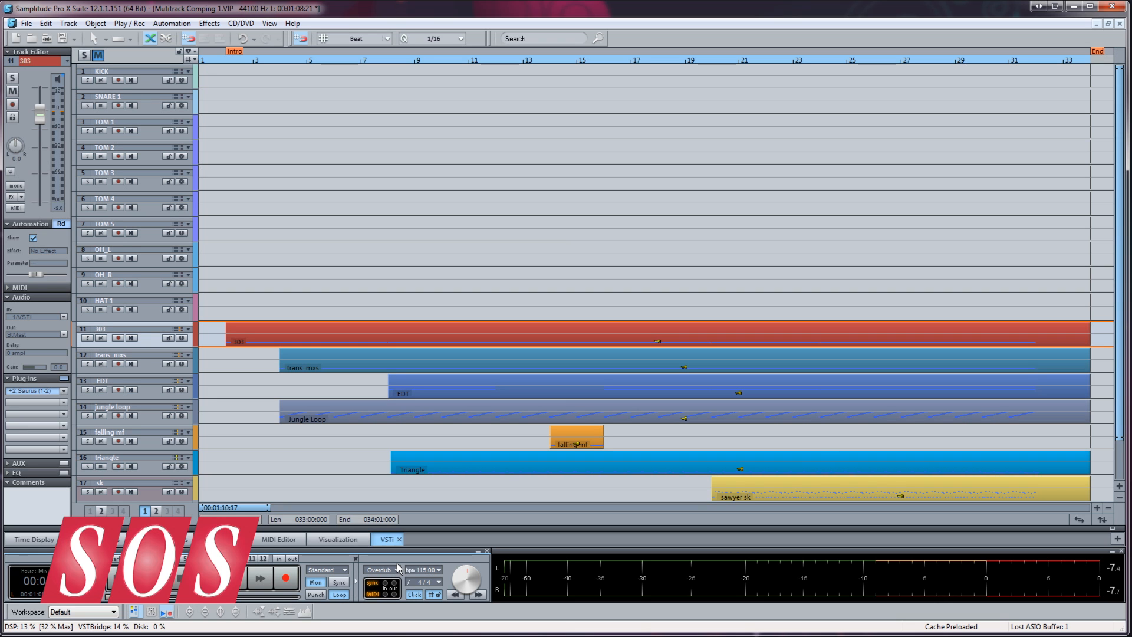
Make sure Group objects after multirecord is enabled in the general project options and confirm the dialog
key("ctrl+alt+k")
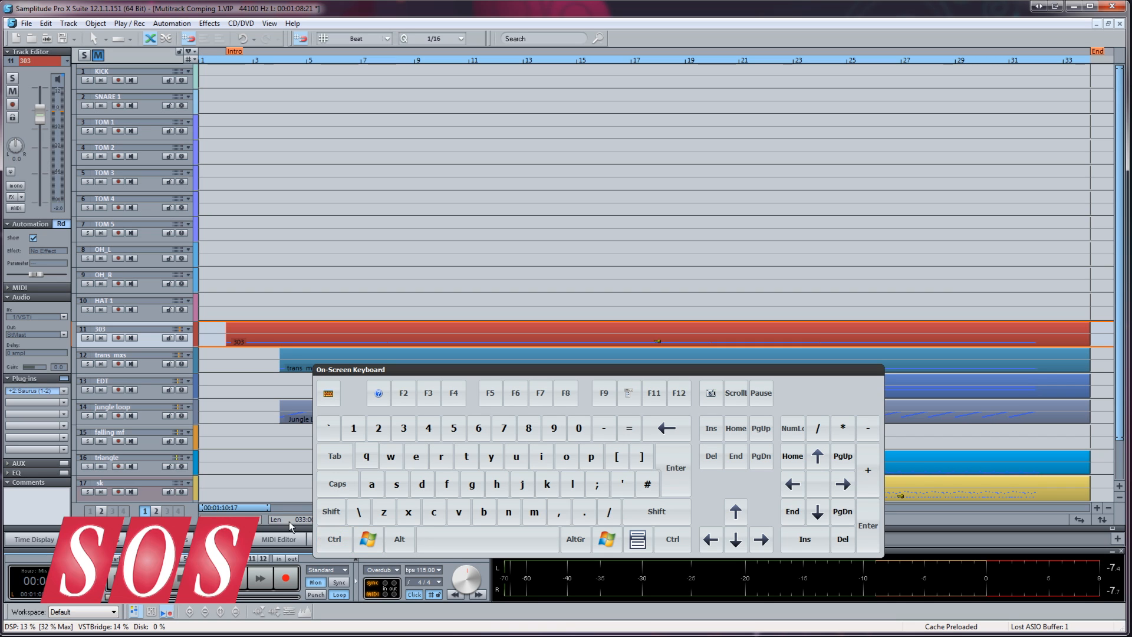
key("i")
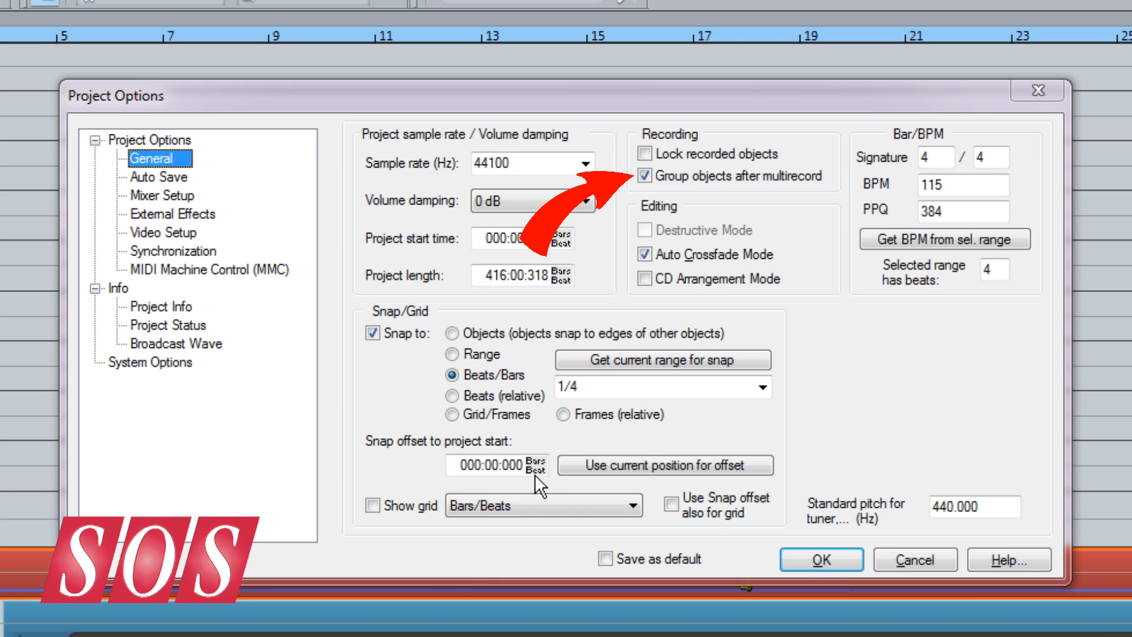
left_click(649, 181)
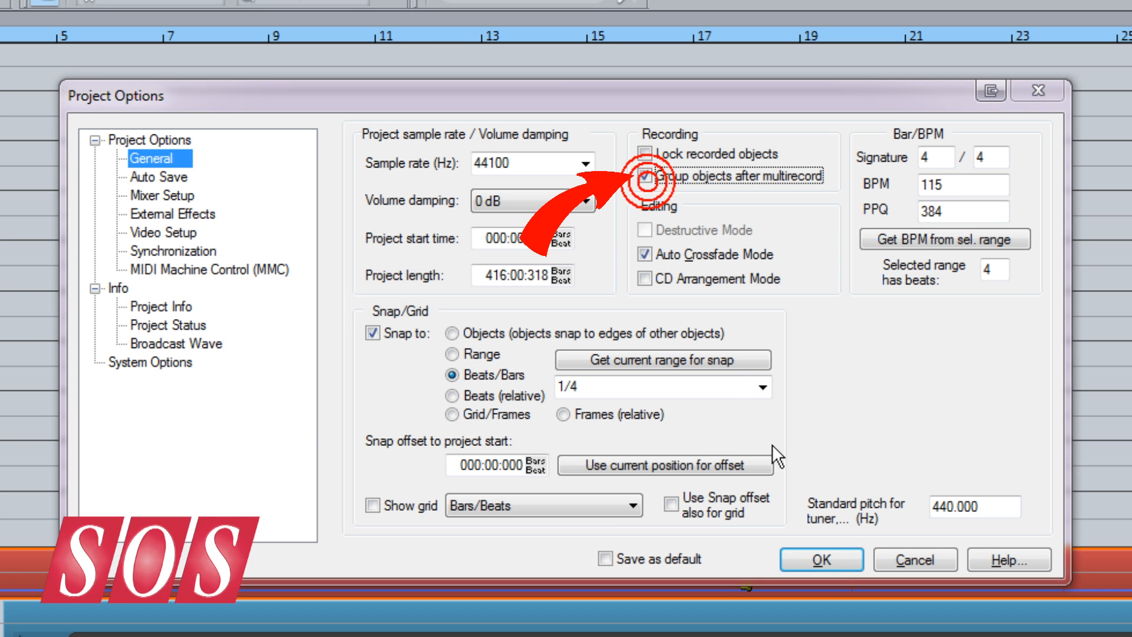
left_click(823, 558)
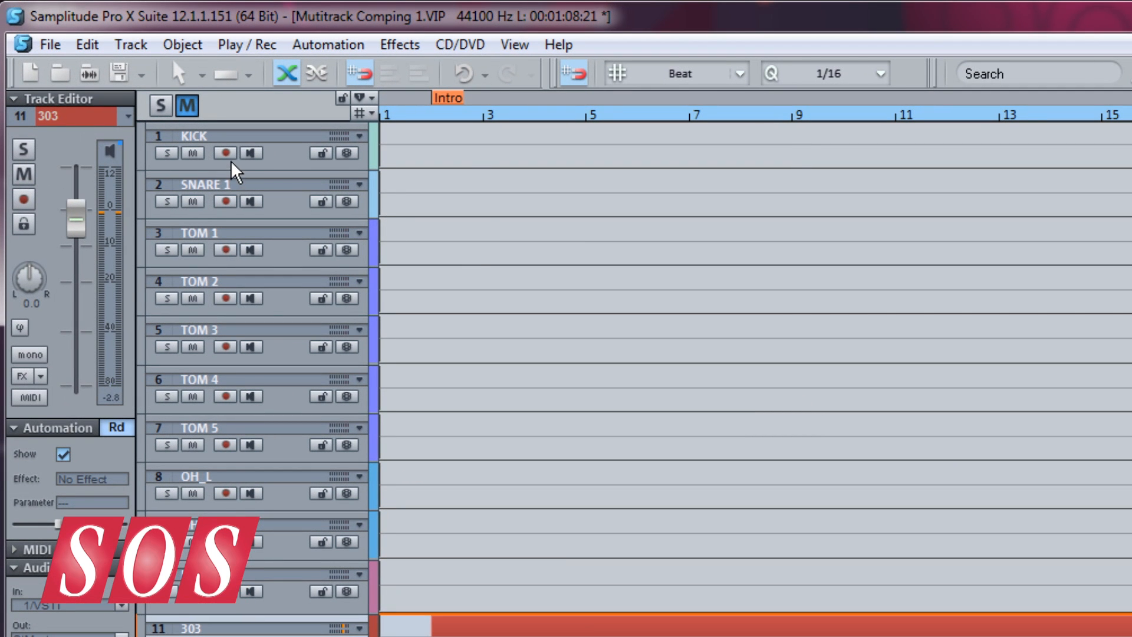
Select tracks KICK through HAT 1 and assign their record inputs incrementally, starting with ASIO Fireface In (1)
left_click(219, 146)
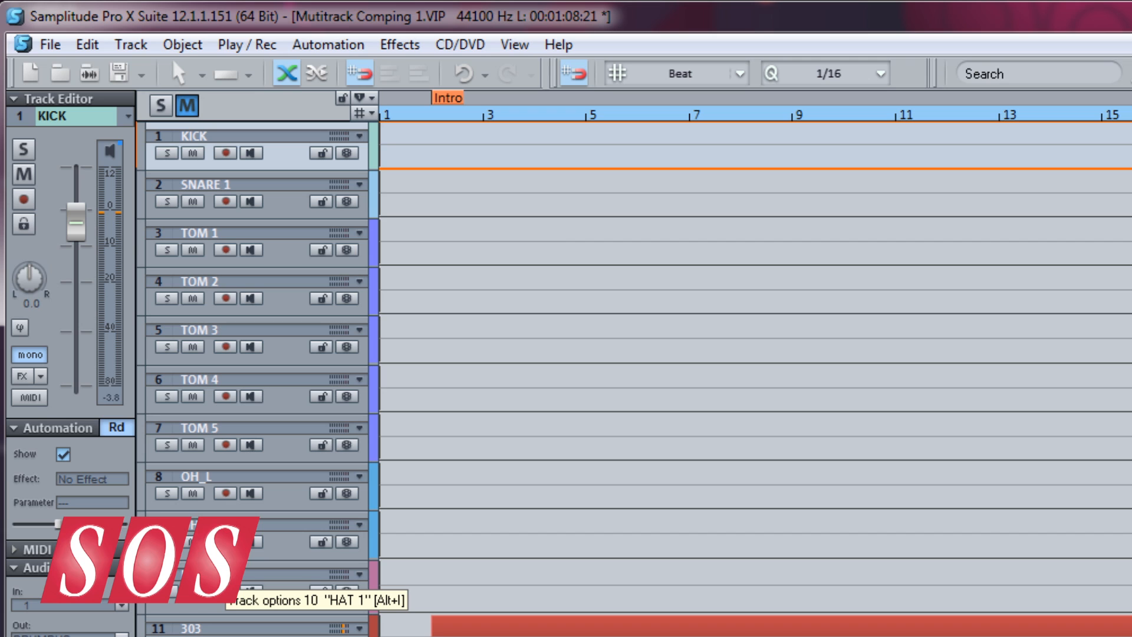
left_click(225, 576, "shift")
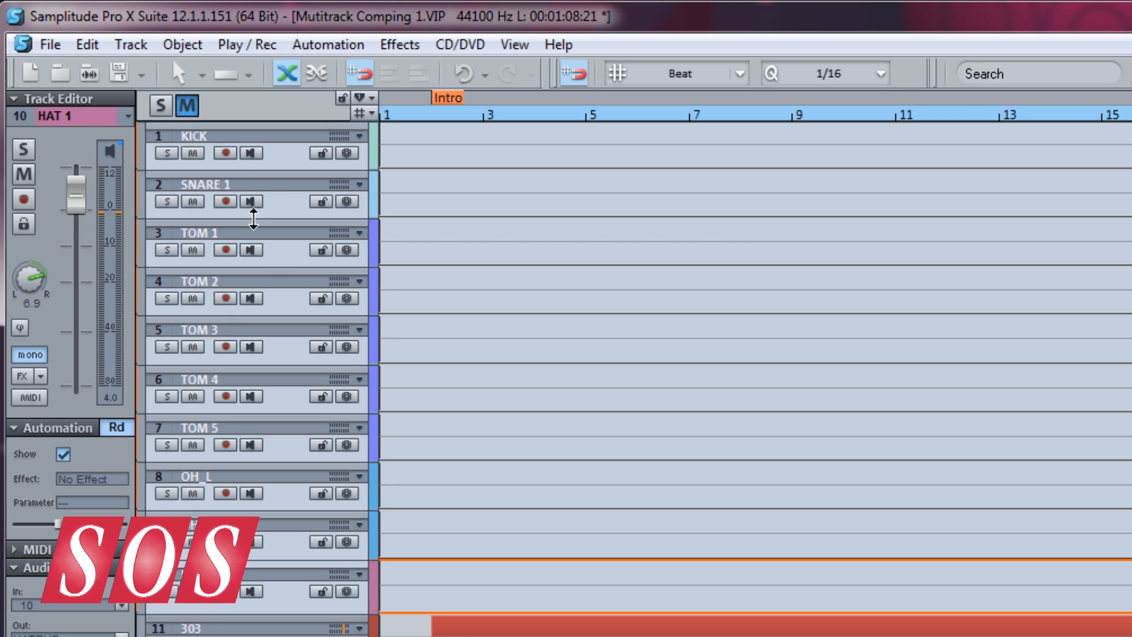
right_click(229, 154)
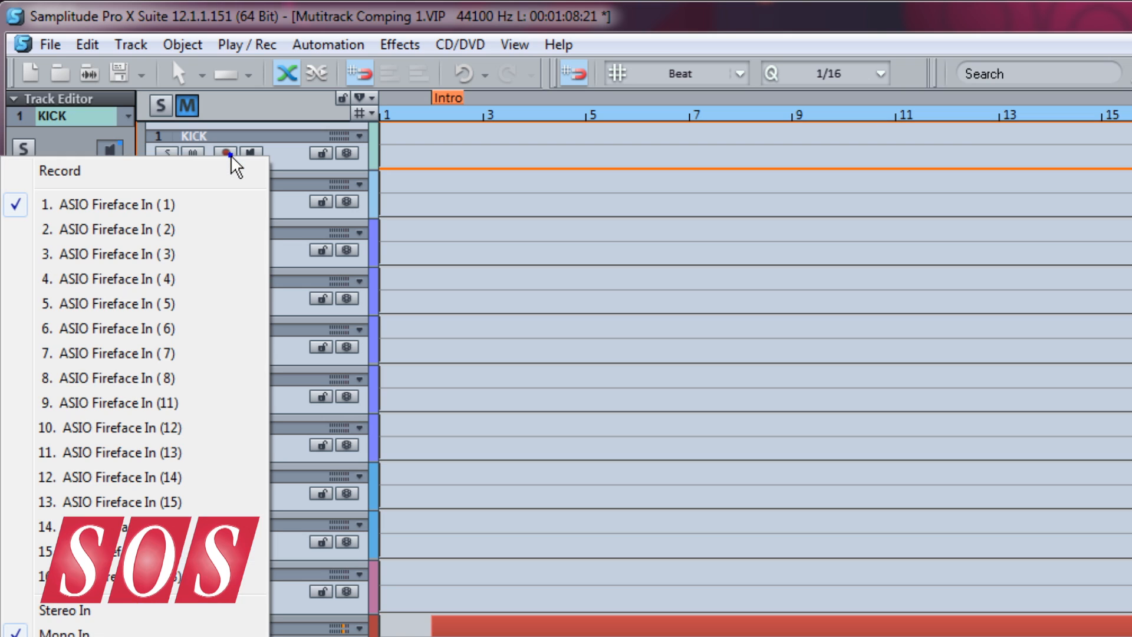
left_click(175, 213)
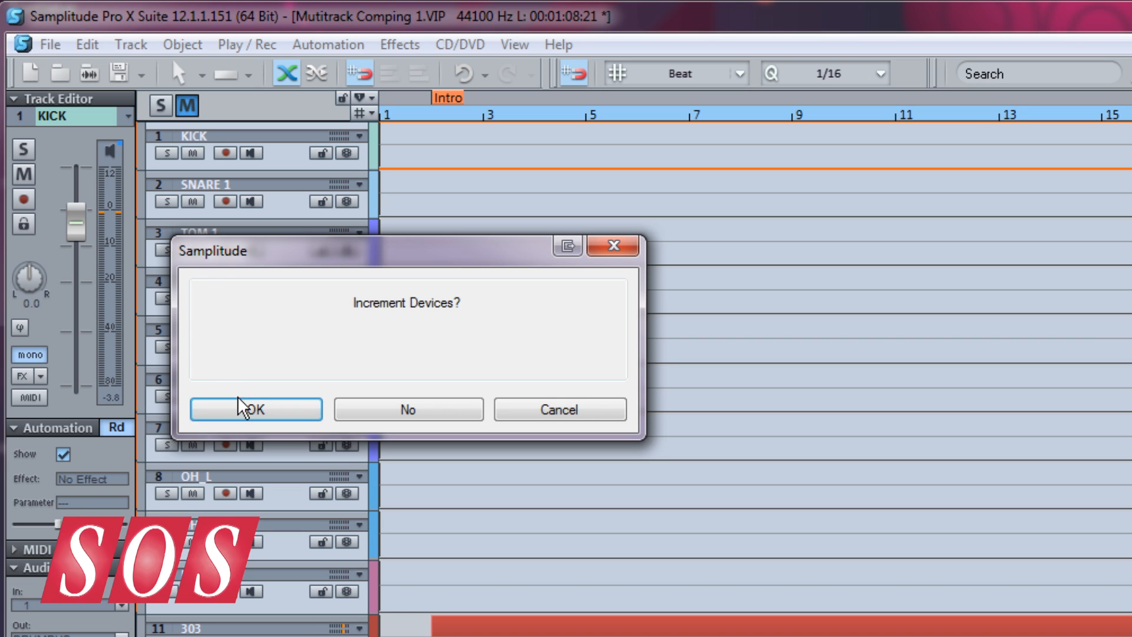
left_click(248, 410)
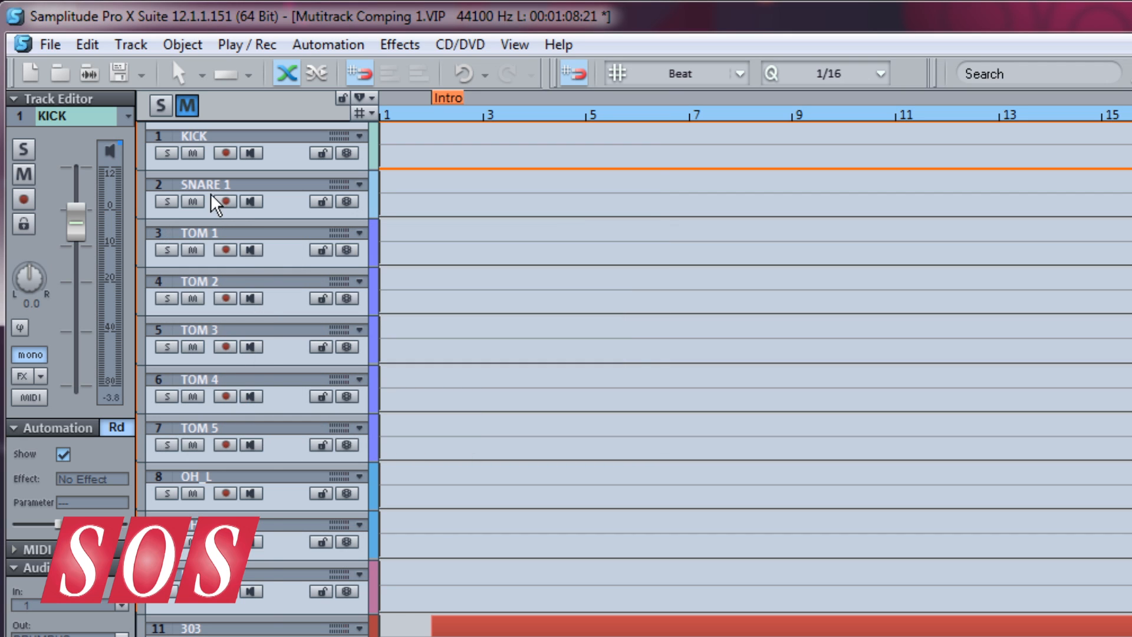
Check which record inputs are assigned to the SNARE 1 and TOM 1 tracks
right_click(229, 199)
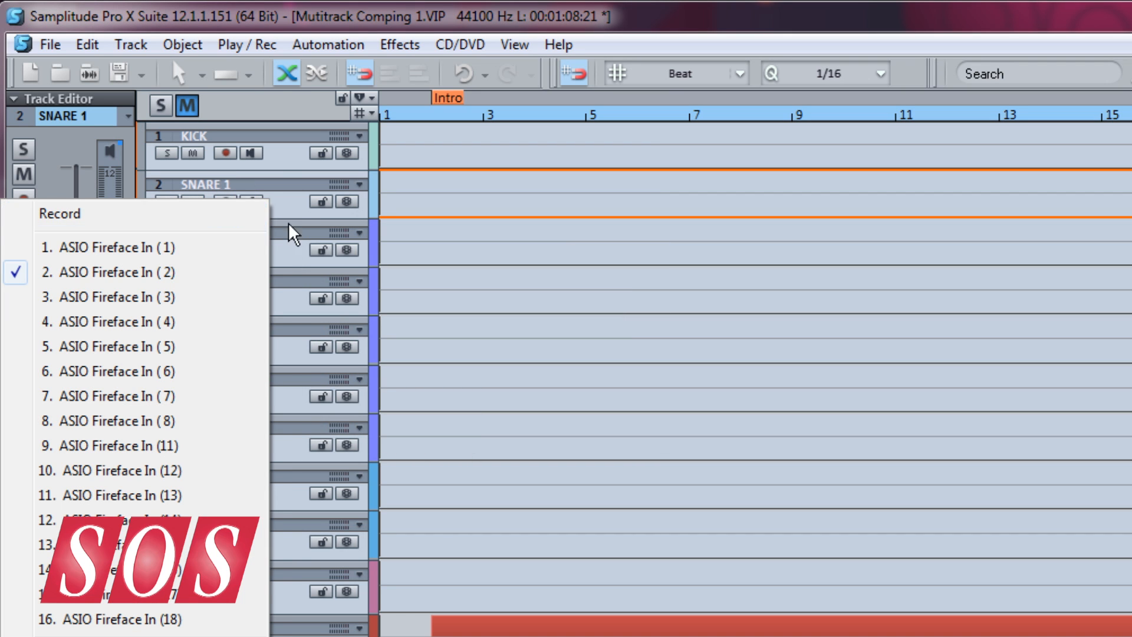
left_click(294, 209)
right_click(224, 248)
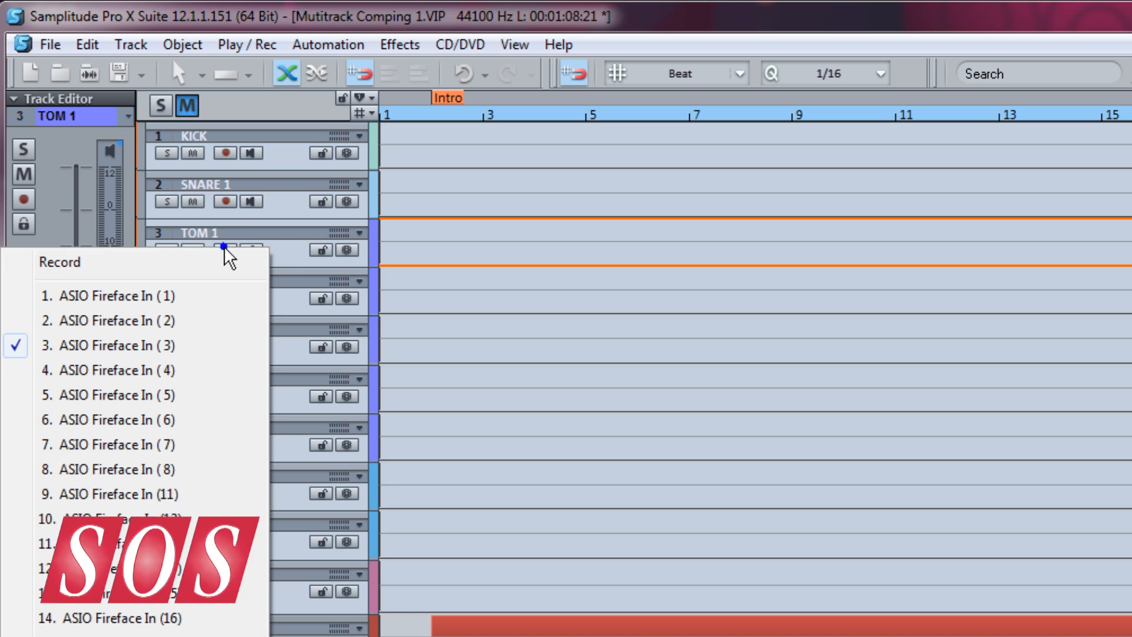
left_click(302, 250)
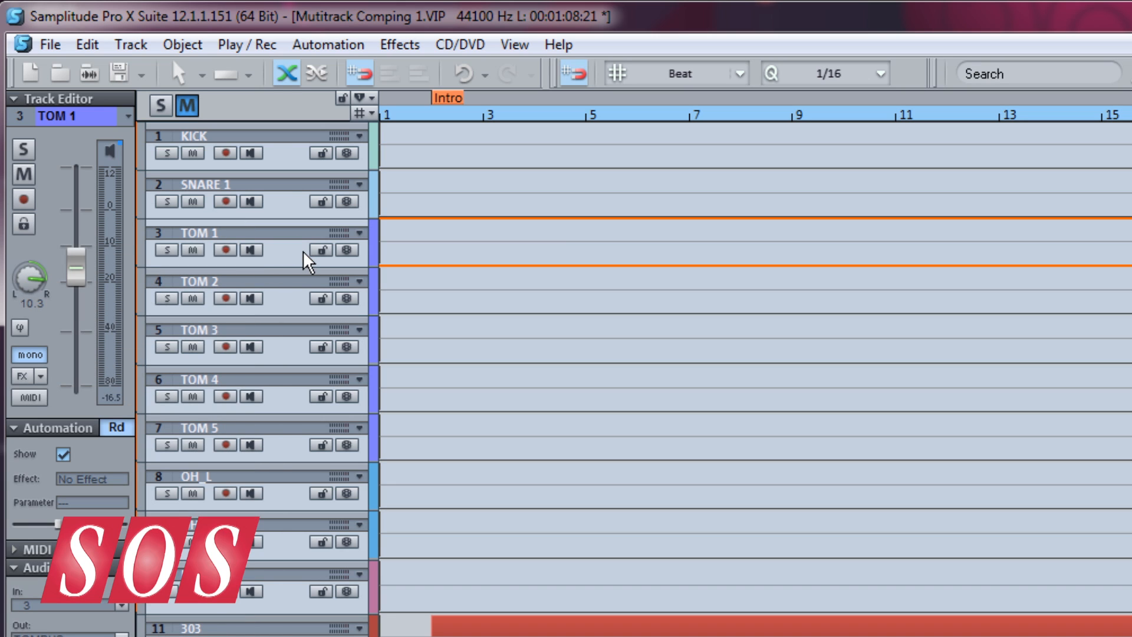
Arm all selected drum tracks, KICK through HAT 1, for recording and turn on their monitoring
left_click(228, 153)
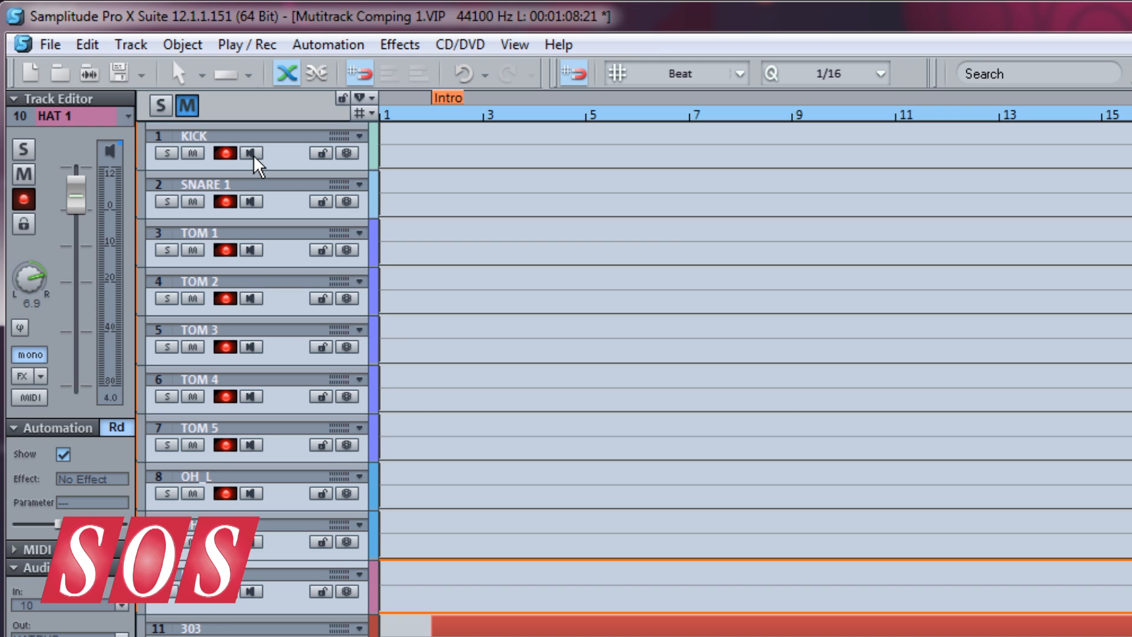
left_click(252, 153)
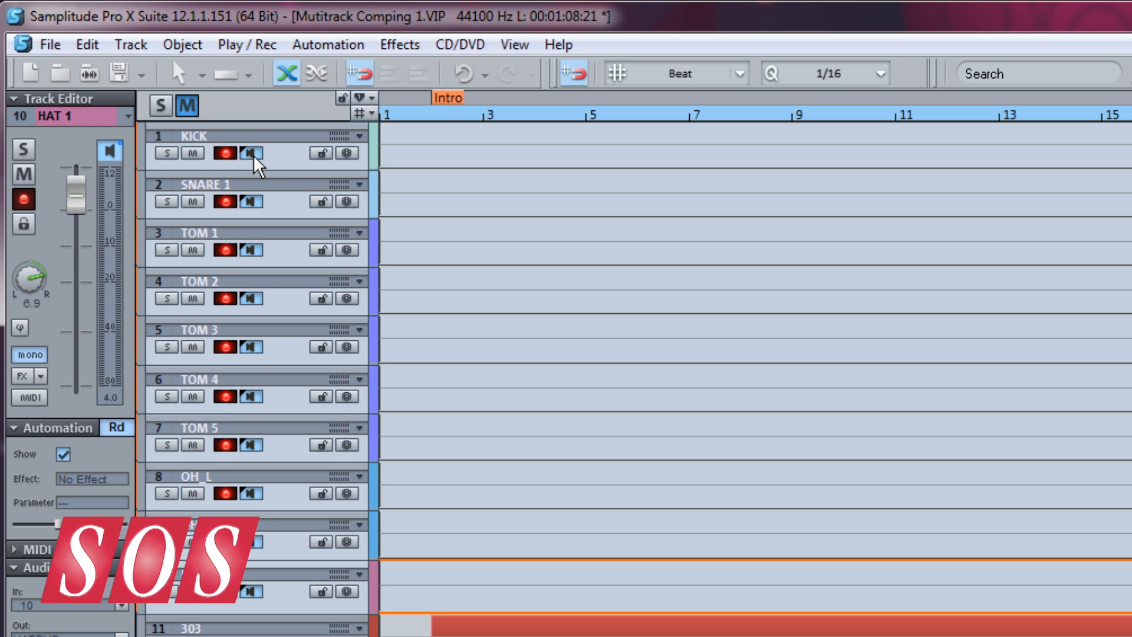
Toggle mute and solo for the selected drum tracks together, switch both off again, and clear the multiple track selection
left_click(192, 153)
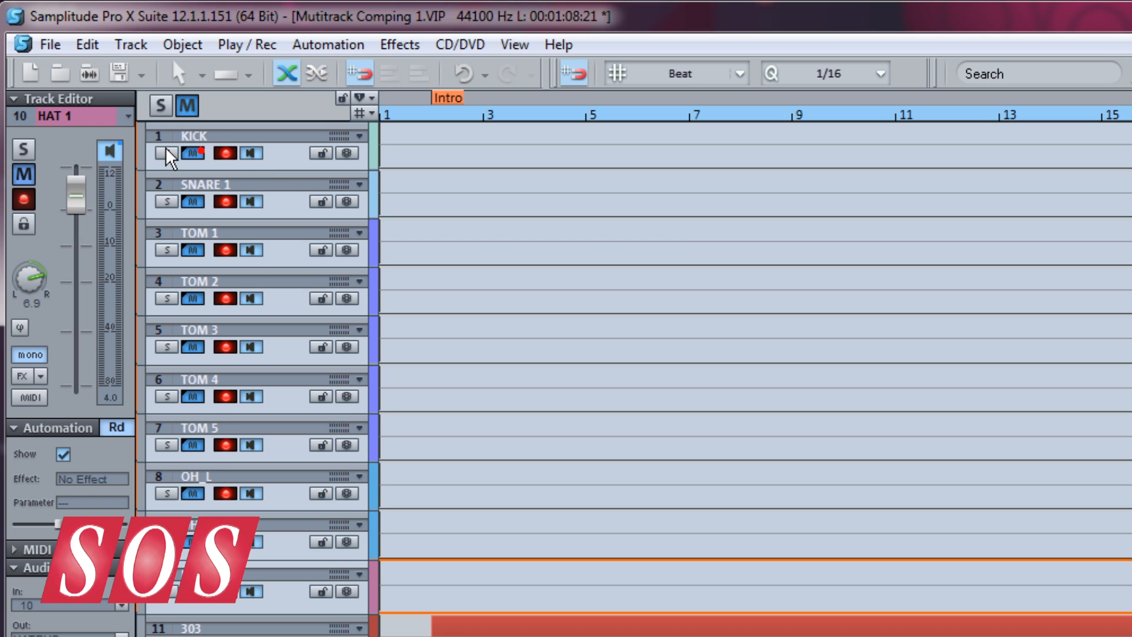
left_click(167, 153)
left_click(167, 153)
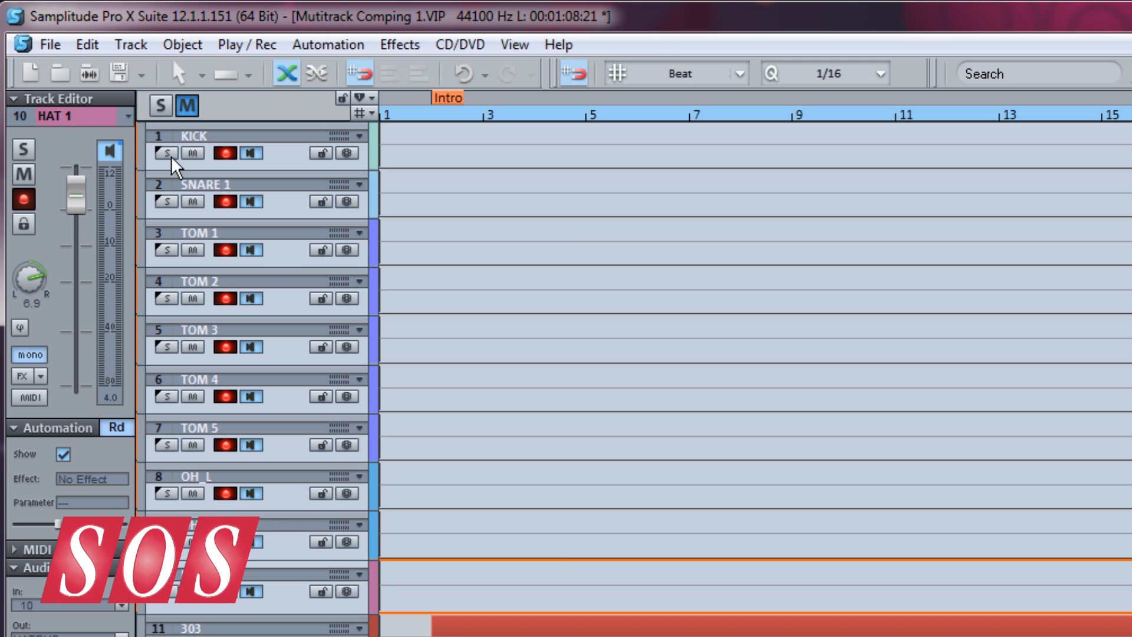
left_click(236, 110)
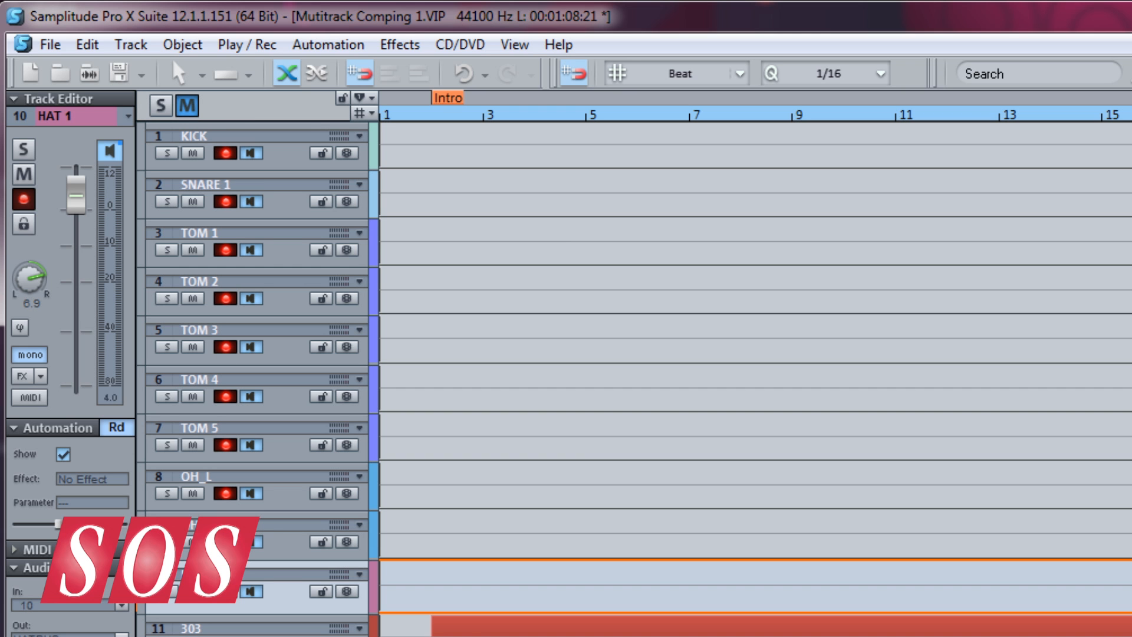
In the mixer, select channels KICK through HAT 1, toggle their record arming off and back on together, and close the mixer
key("m")
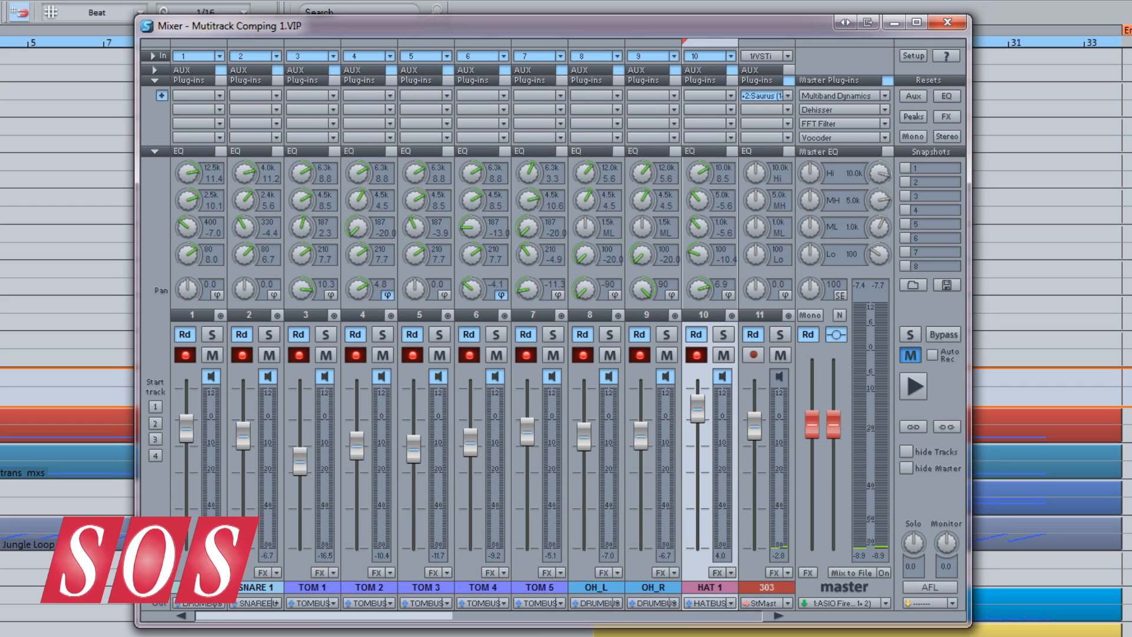
left_click(181, 320)
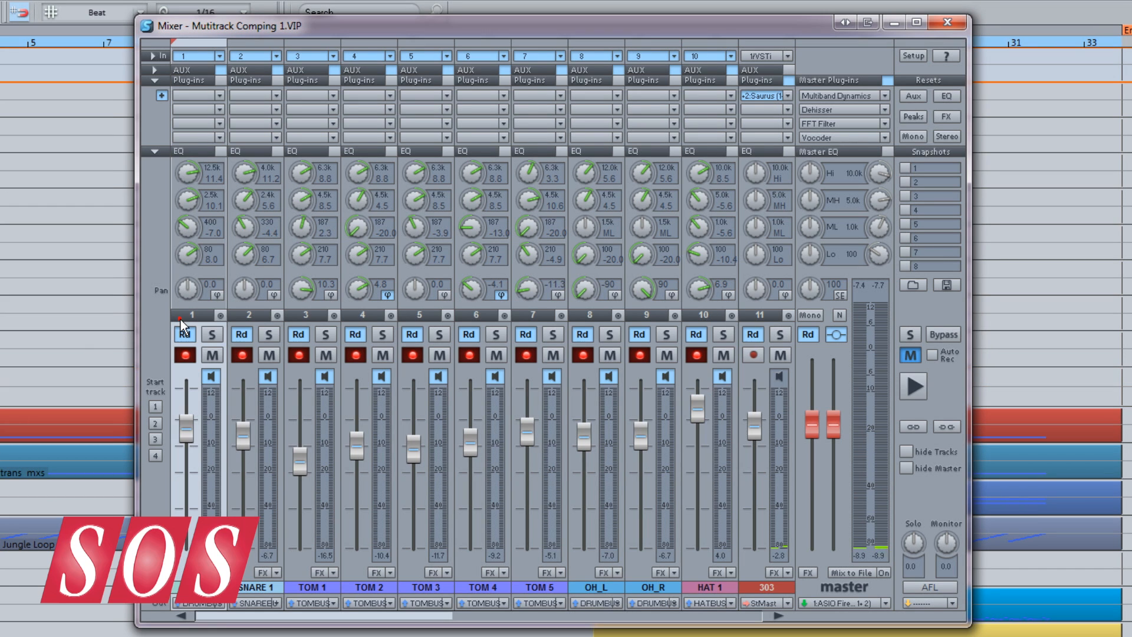
left_click(715, 587)
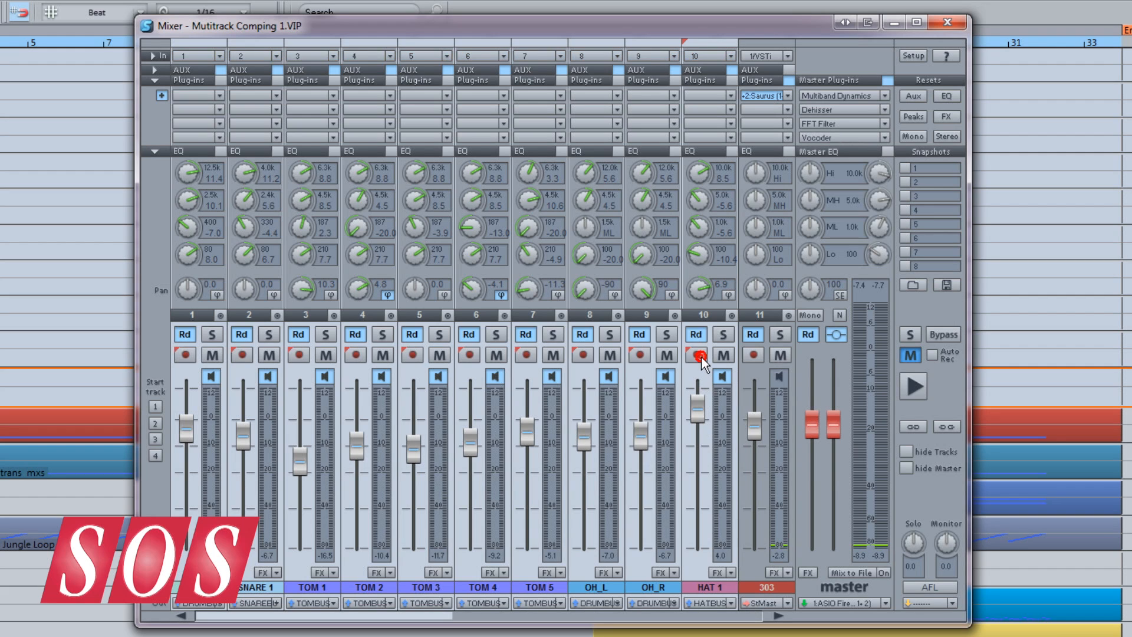
left_click(147, 345)
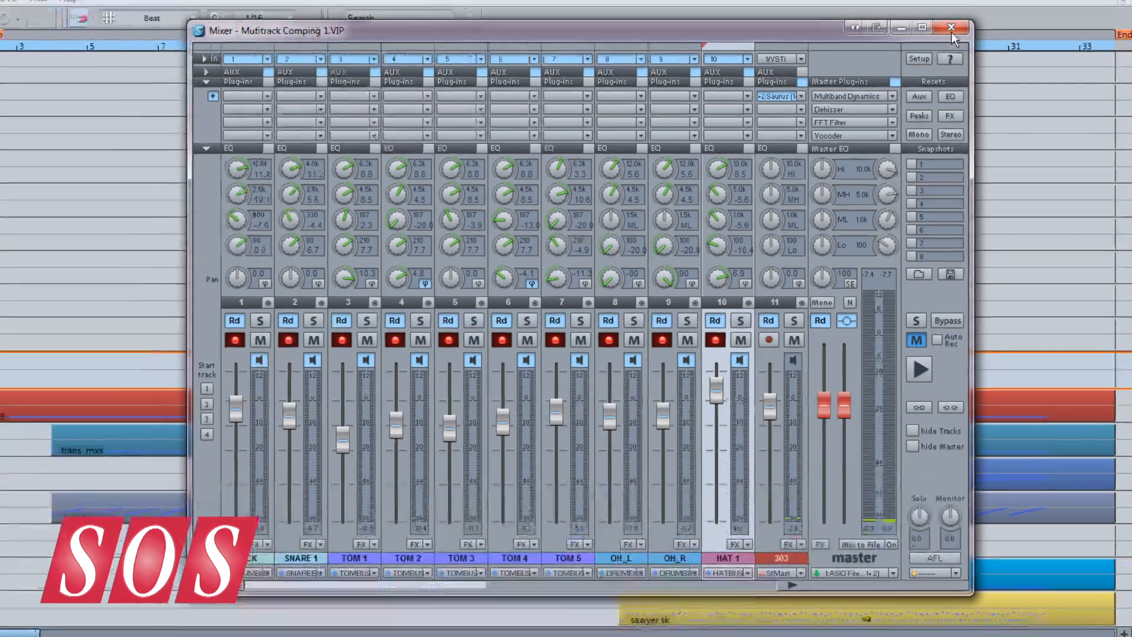
left_click(948, 22)
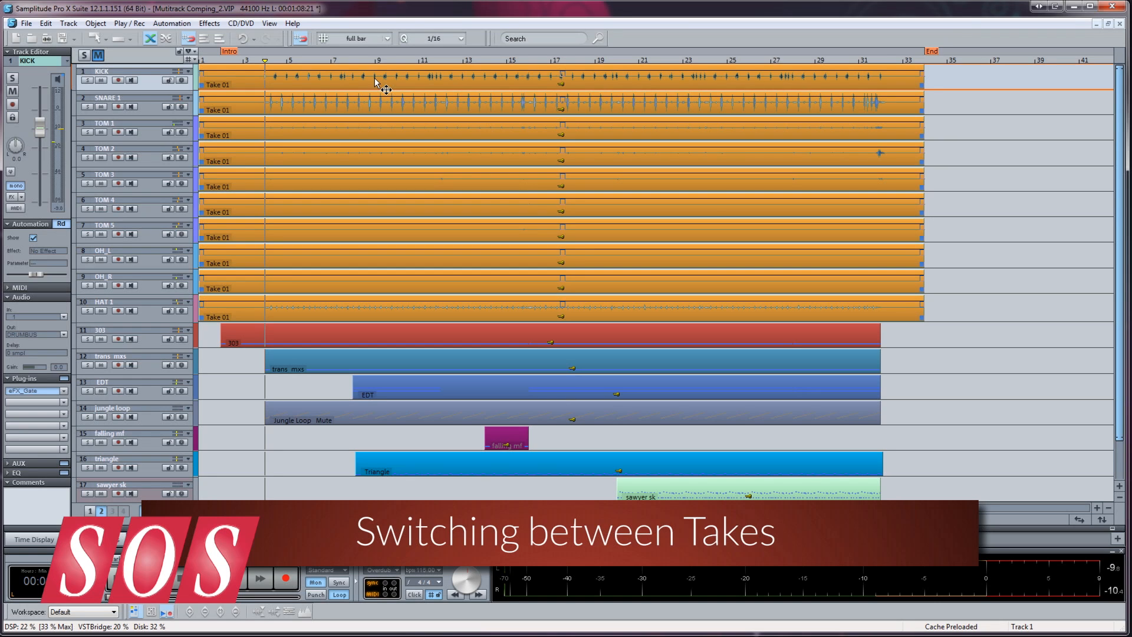
Enable Replace takes on all tracks for the recorded drum takes, starting from the KICK object
key("Escape")
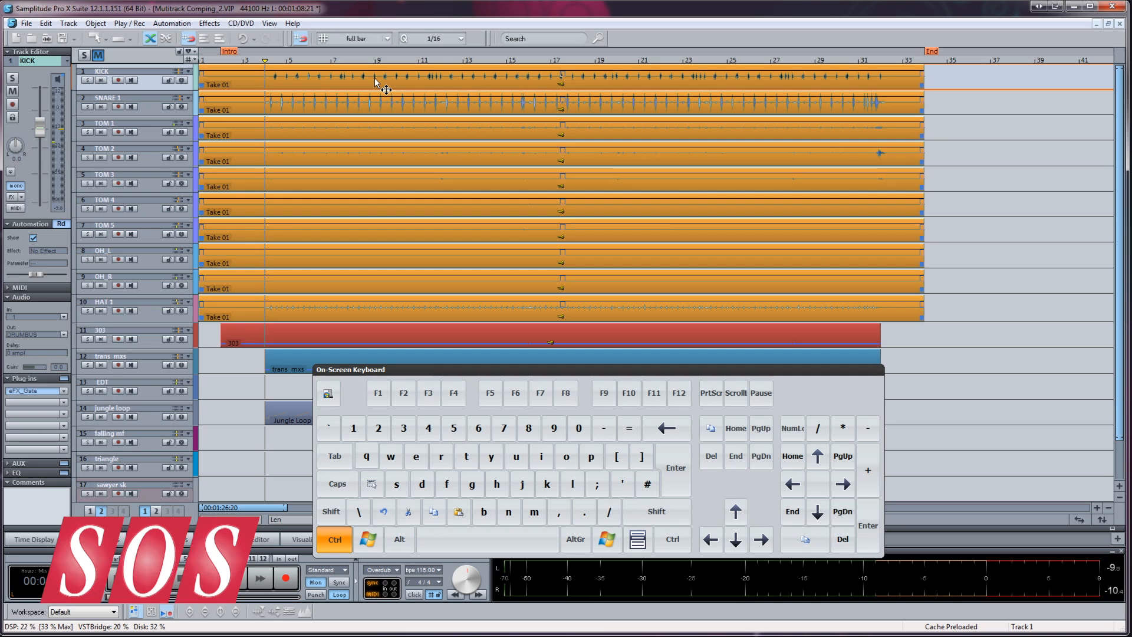
right_click(375, 82, "ctrl")
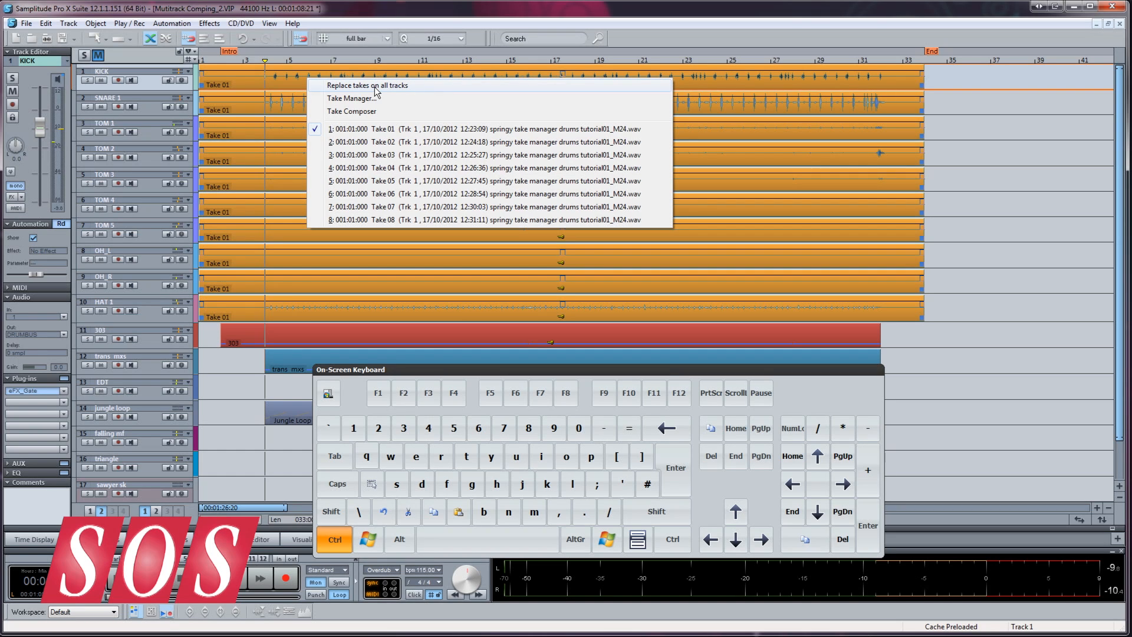
left_click(375, 86)
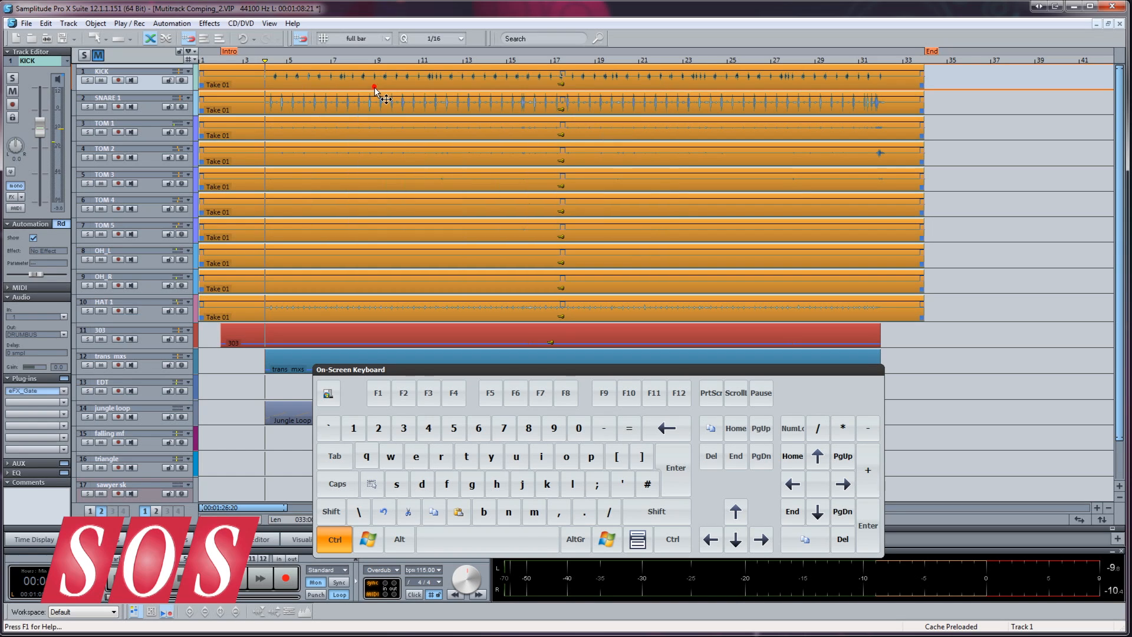
Switch all drum tracks to Take 02, to Take 03, and back to Take 01
right_click(373, 81, "ctrl")
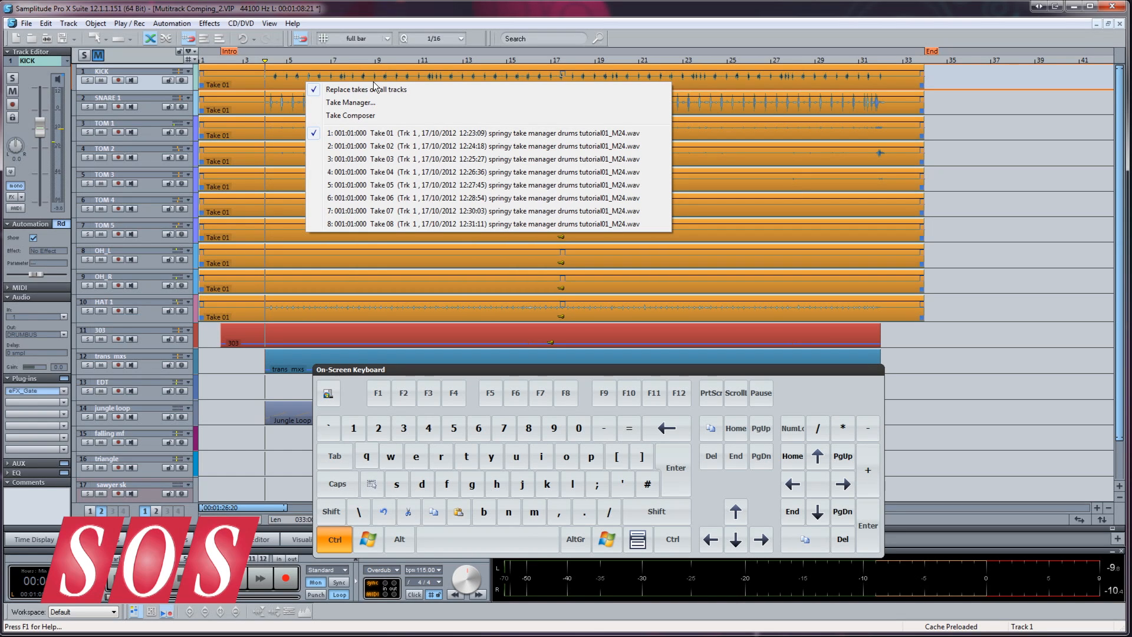
left_click(373, 147)
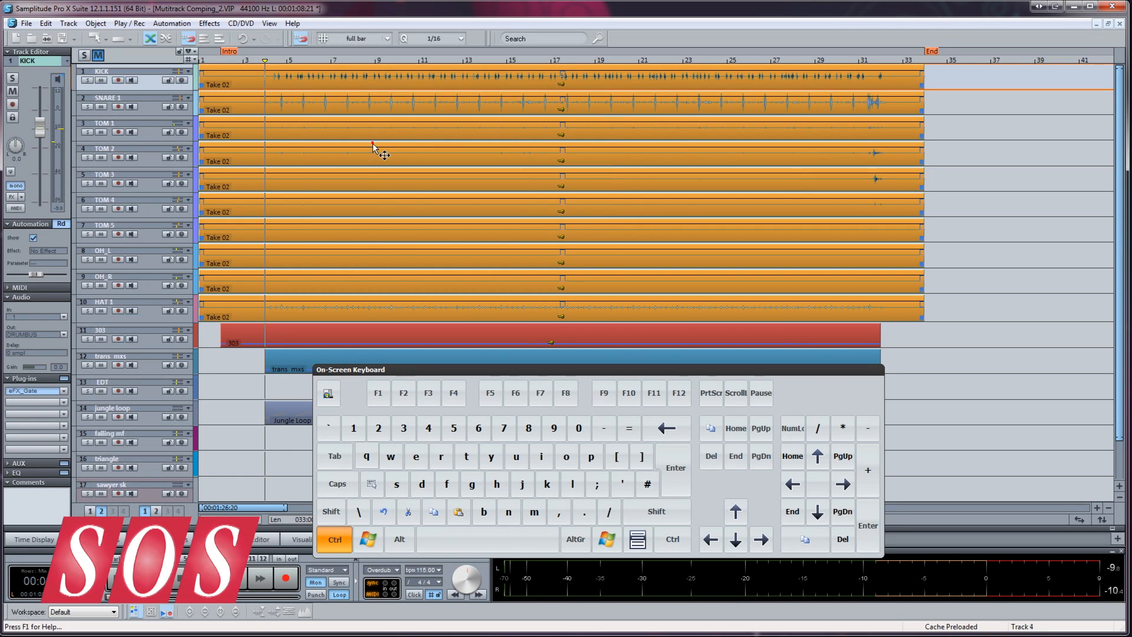
right_click(373, 147, "ctrl")
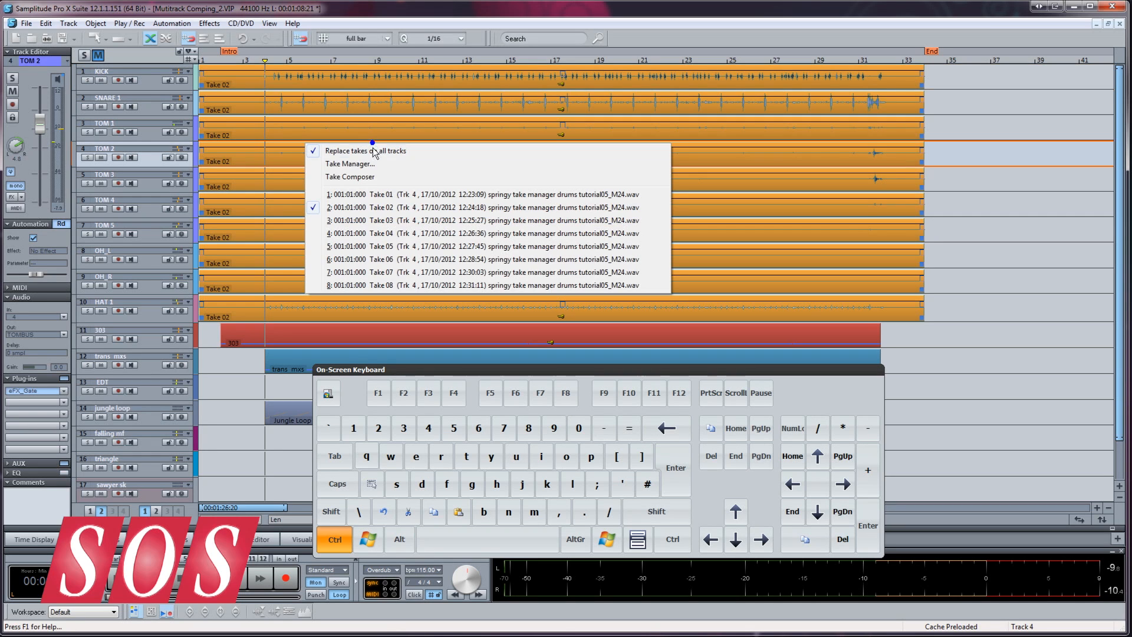
left_click(373, 221)
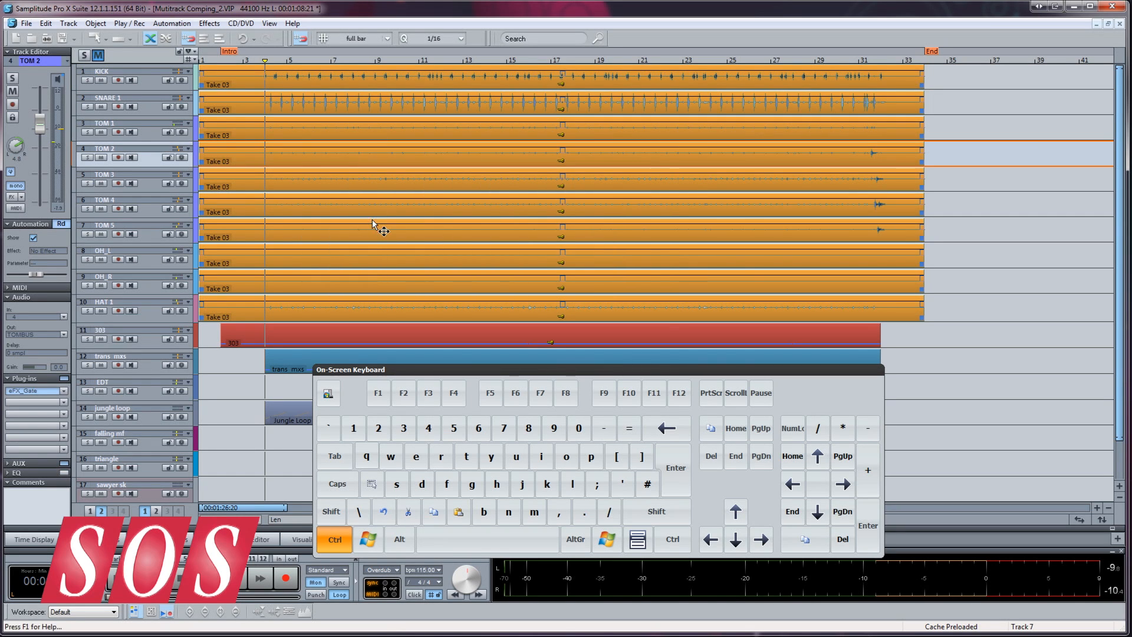
right_click(373, 220, "ctrl")
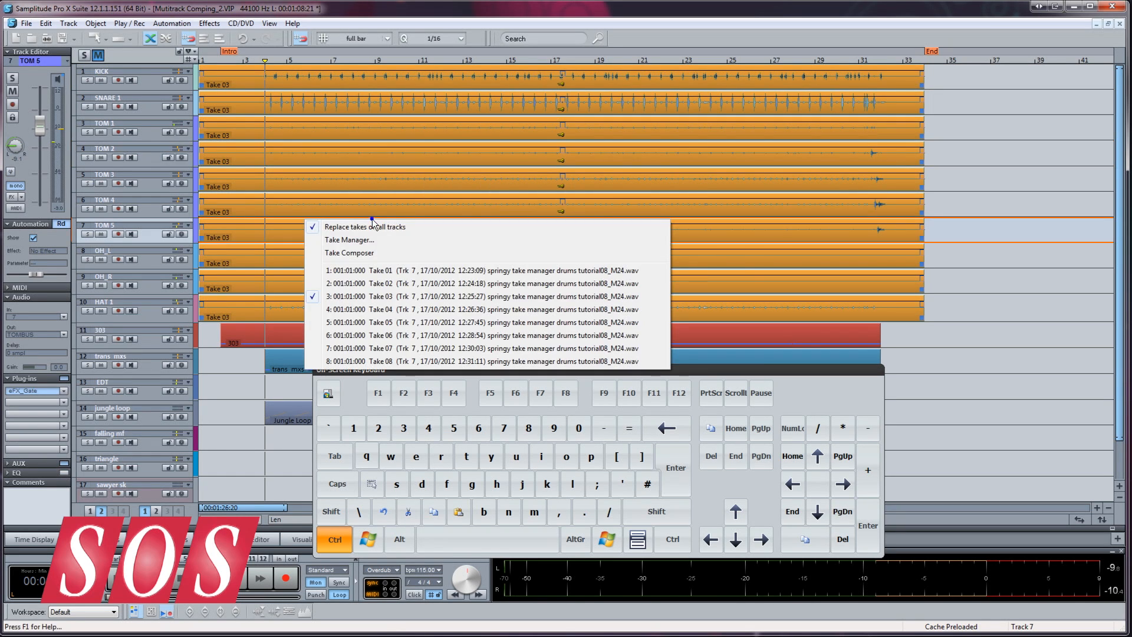
left_click(372, 270)
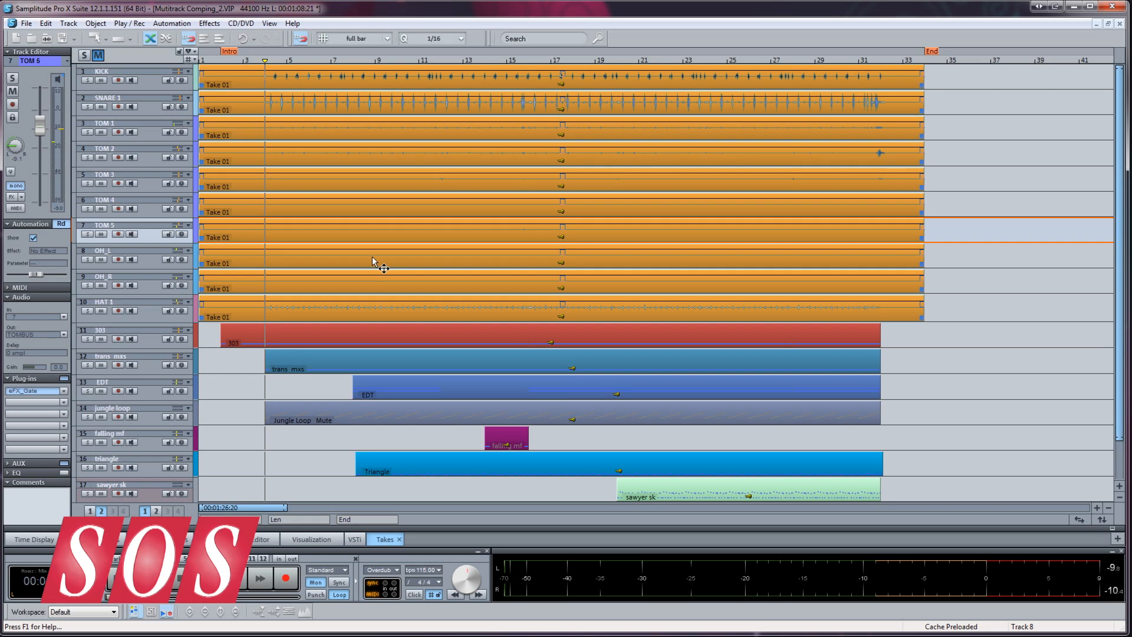
Open the Take Manager from the OH_L take object, and collapse and reopen the docked manager area
right_click(373, 257)
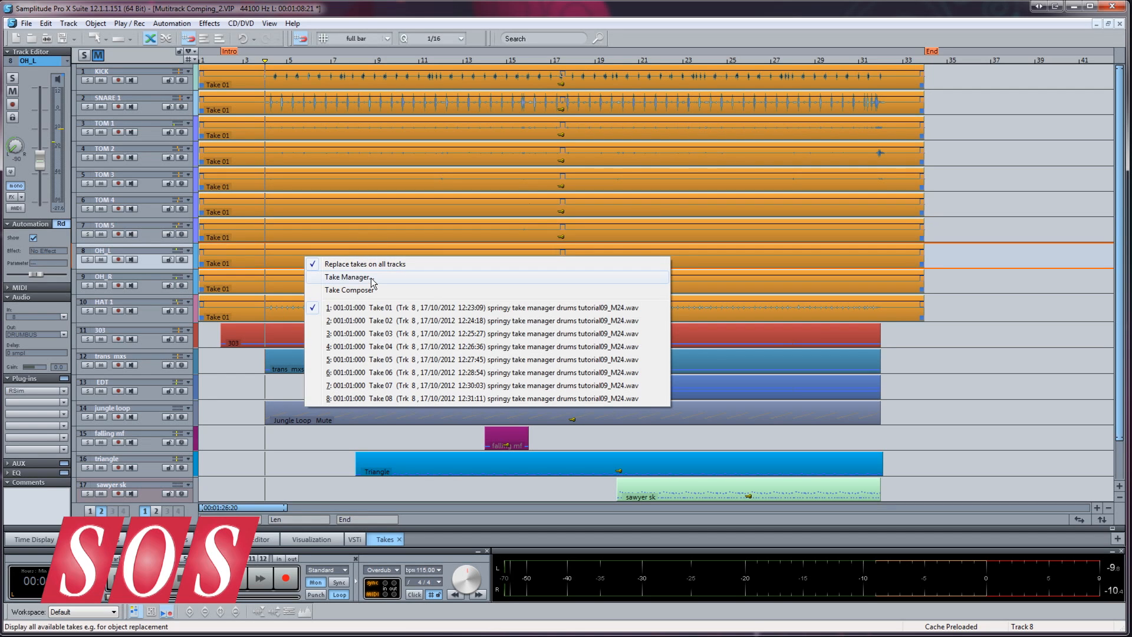
left_click(371, 278)
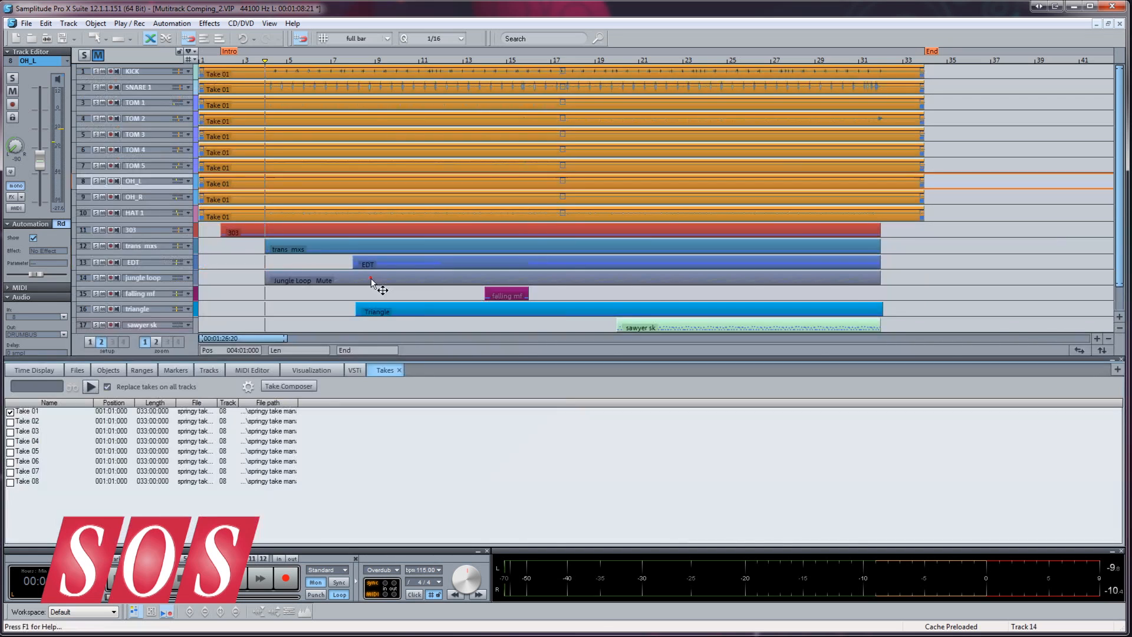
left_click(383, 370)
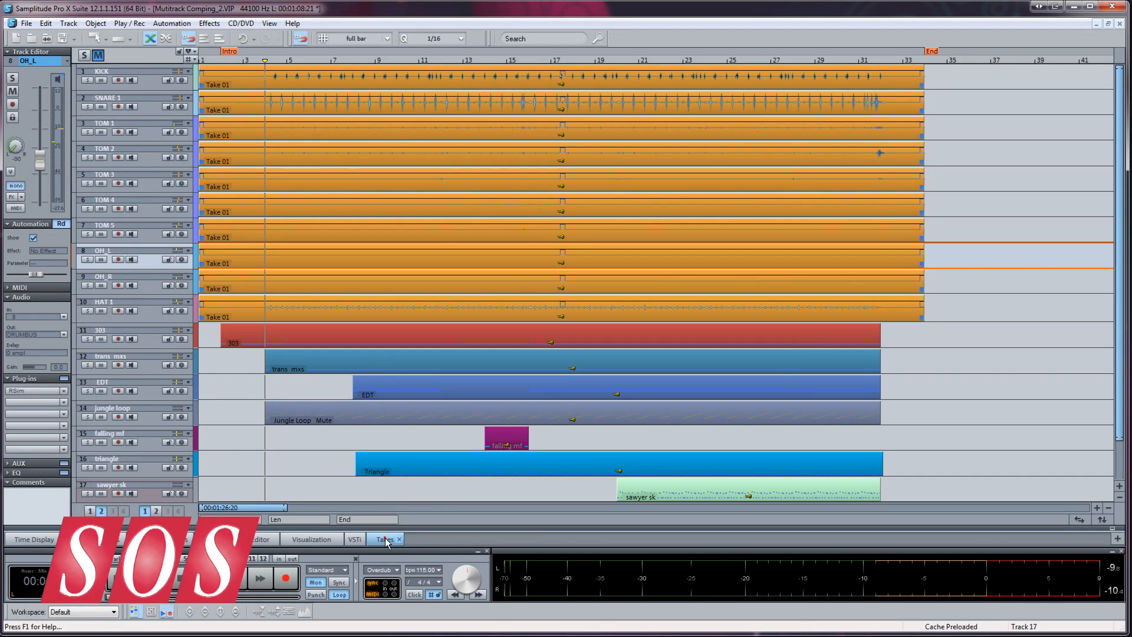
left_click(385, 539)
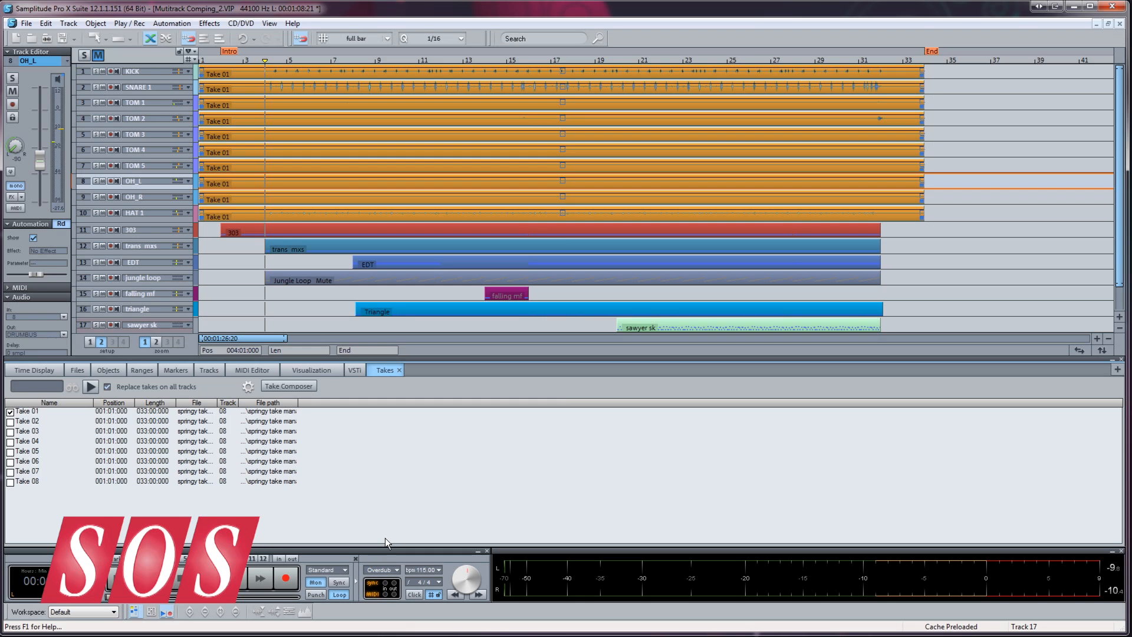
Look through the available Manager windows in the view options
left_click(270, 24)
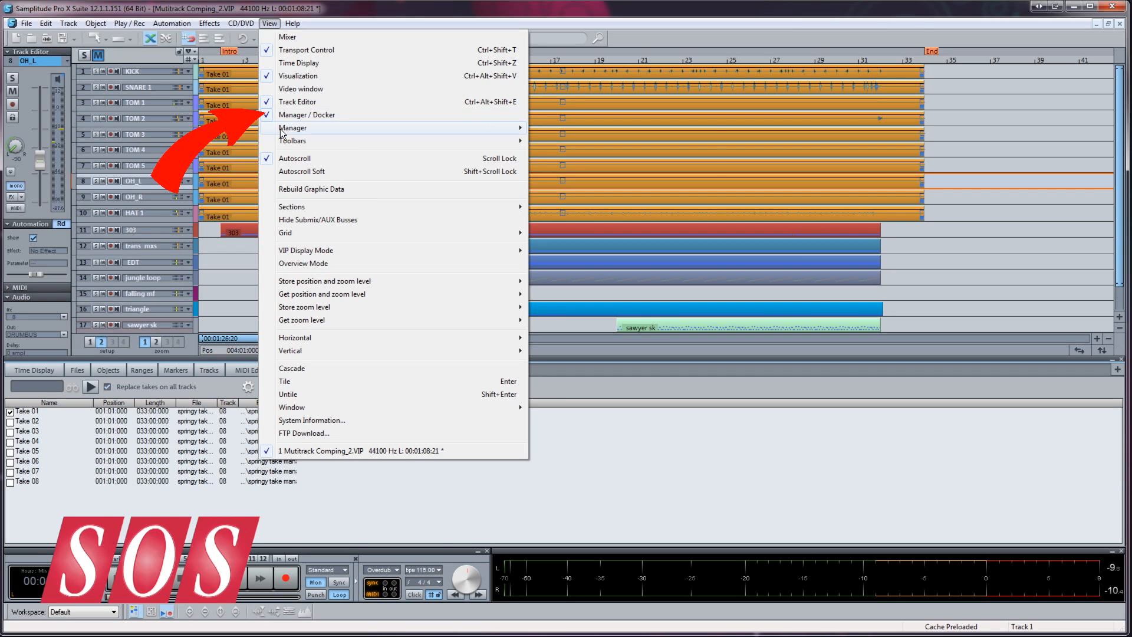
mouse_move(282, 131)
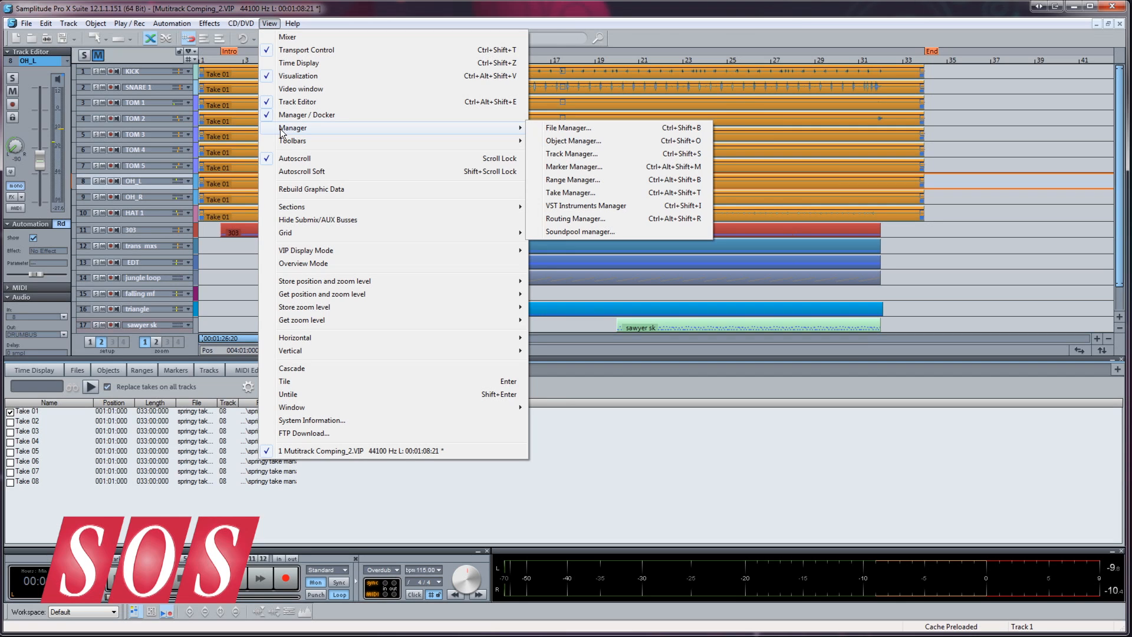
left_click(270, 23)
Close the Takes manager and add it back to the docker
left_click(399, 370)
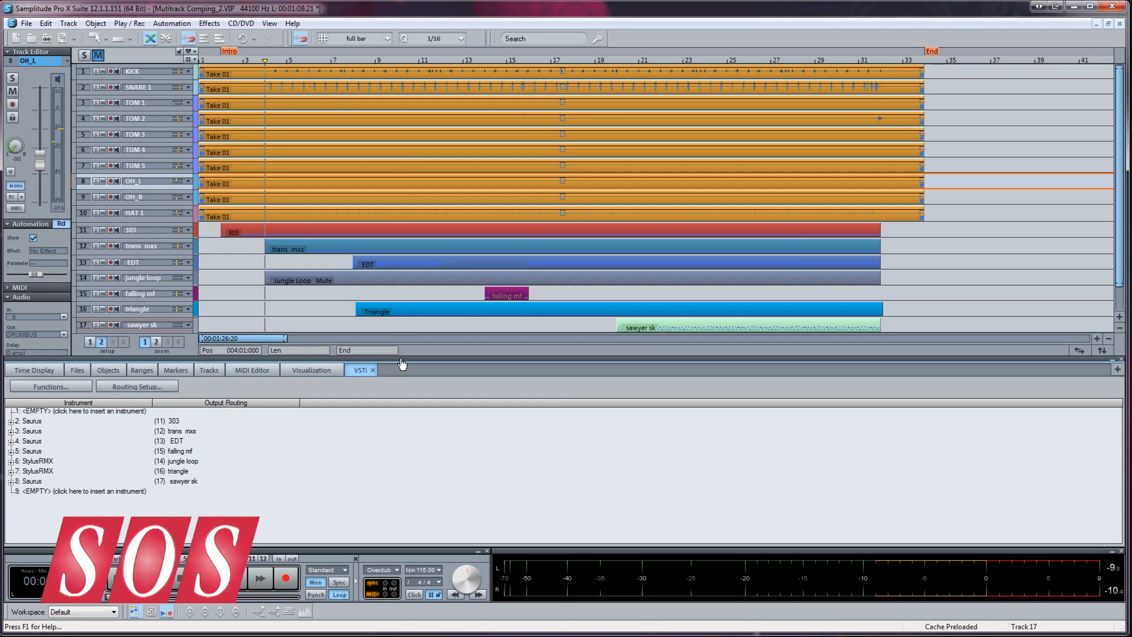
right_click(402, 364)
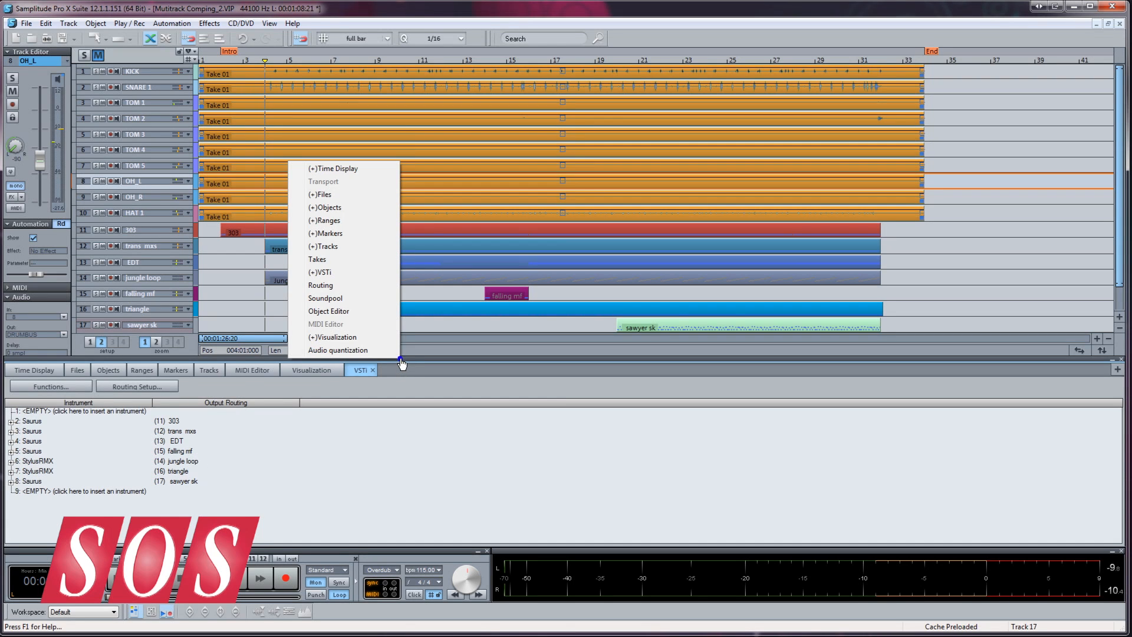
left_click(338, 261)
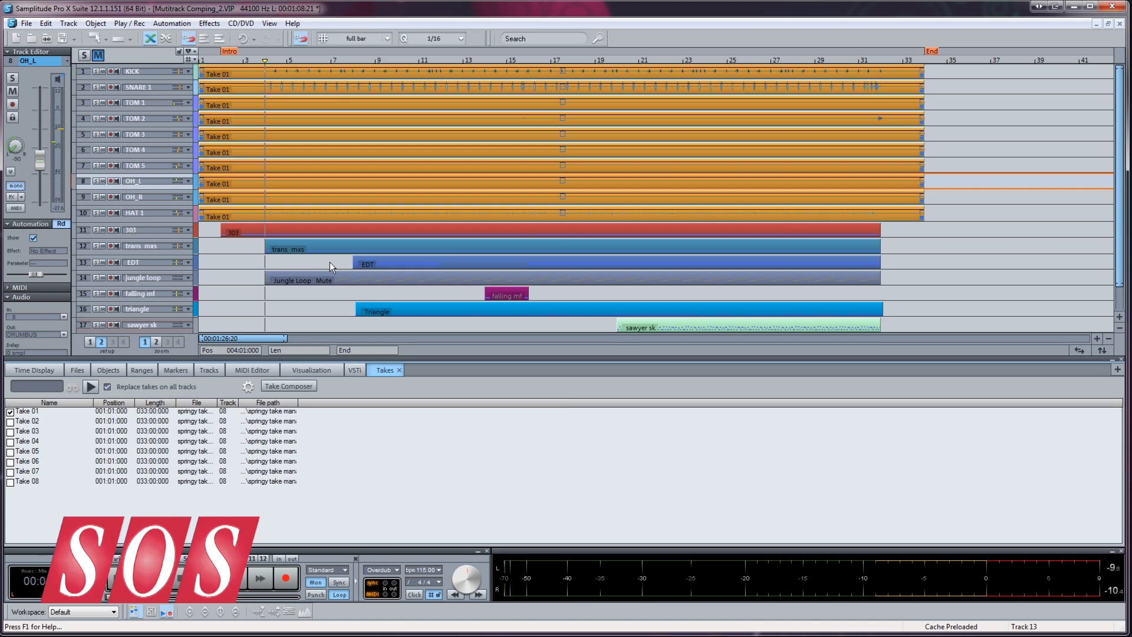
List the takes of the HAT 1 object and make sure Replace takes on all tracks is enabled
left_click(318, 211)
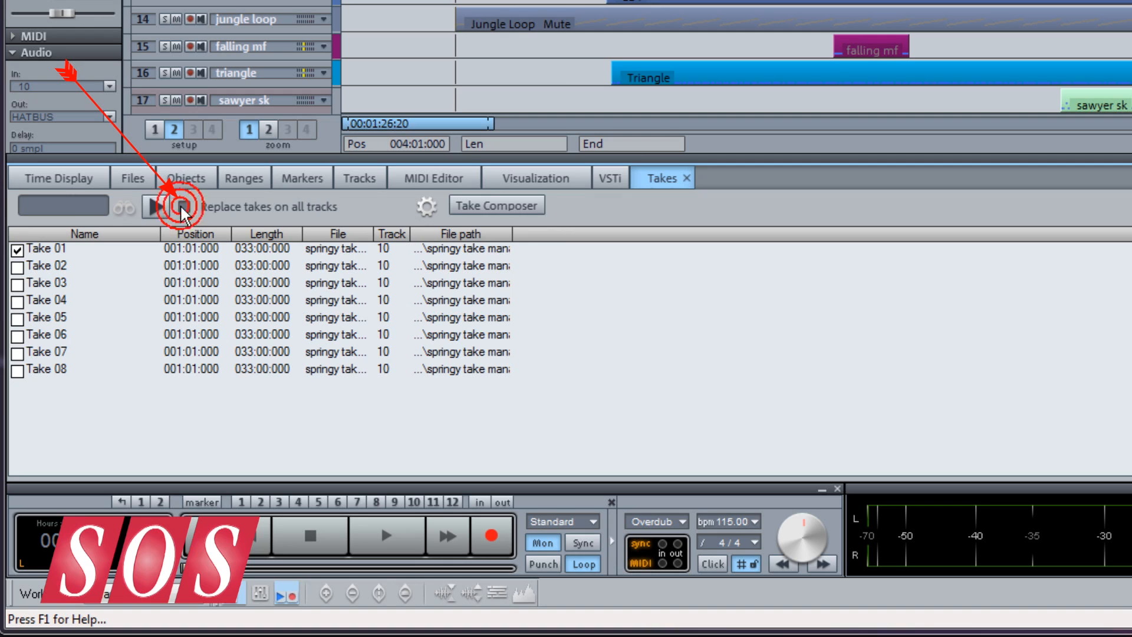
left_click(182, 207)
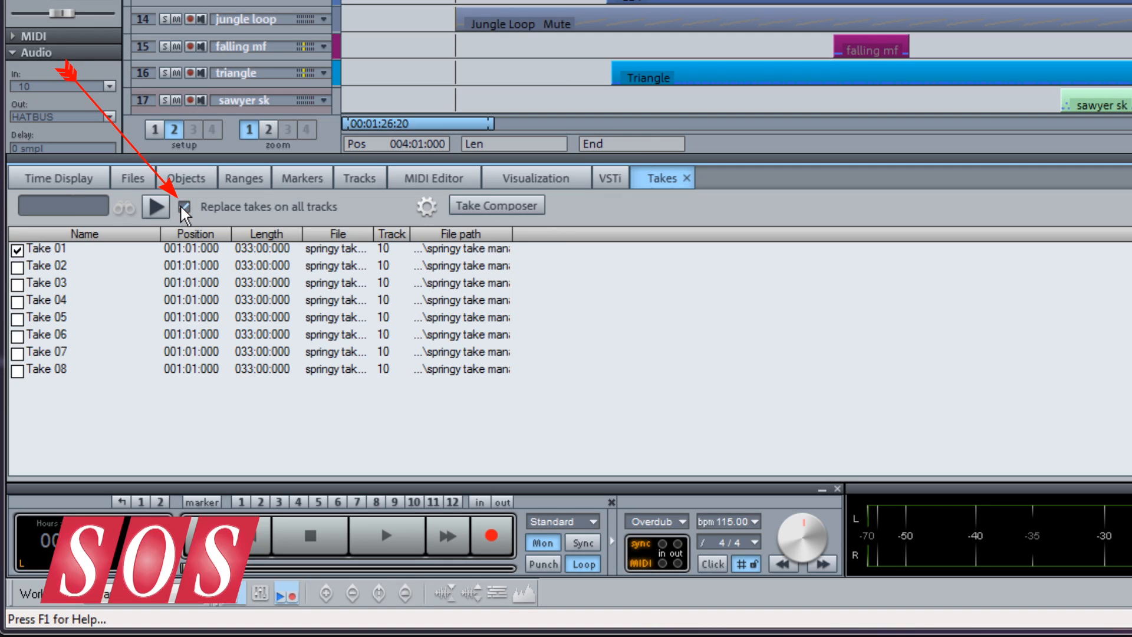
Turn on Show all multi track takes in the Take Manager, switch it off again, and review the filter options
left_click(430, 210)
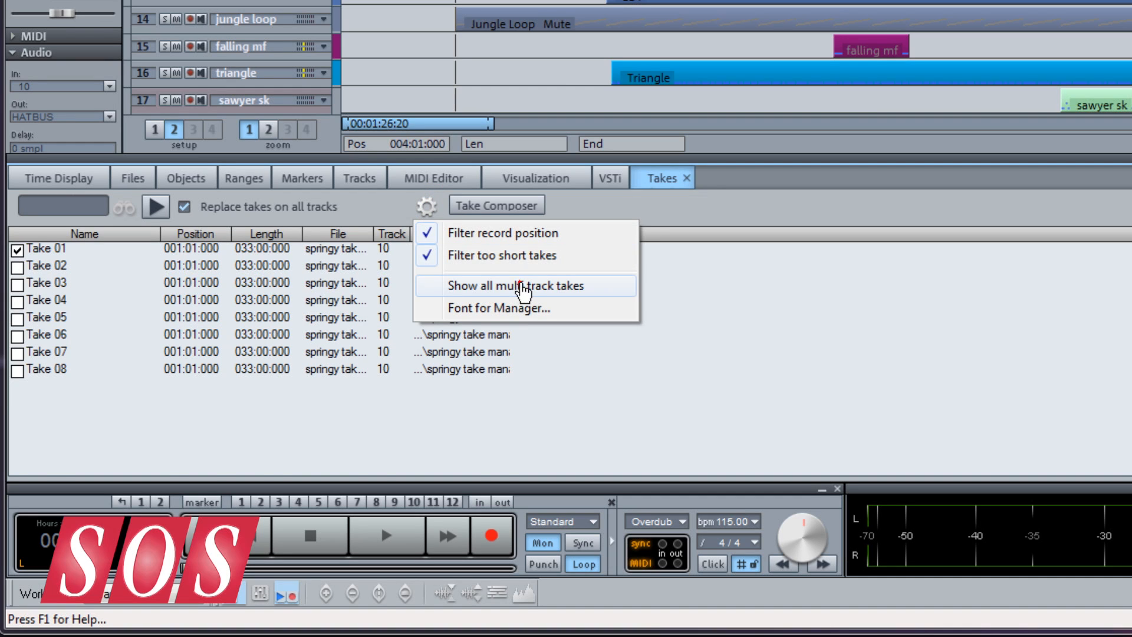
left_click(522, 287)
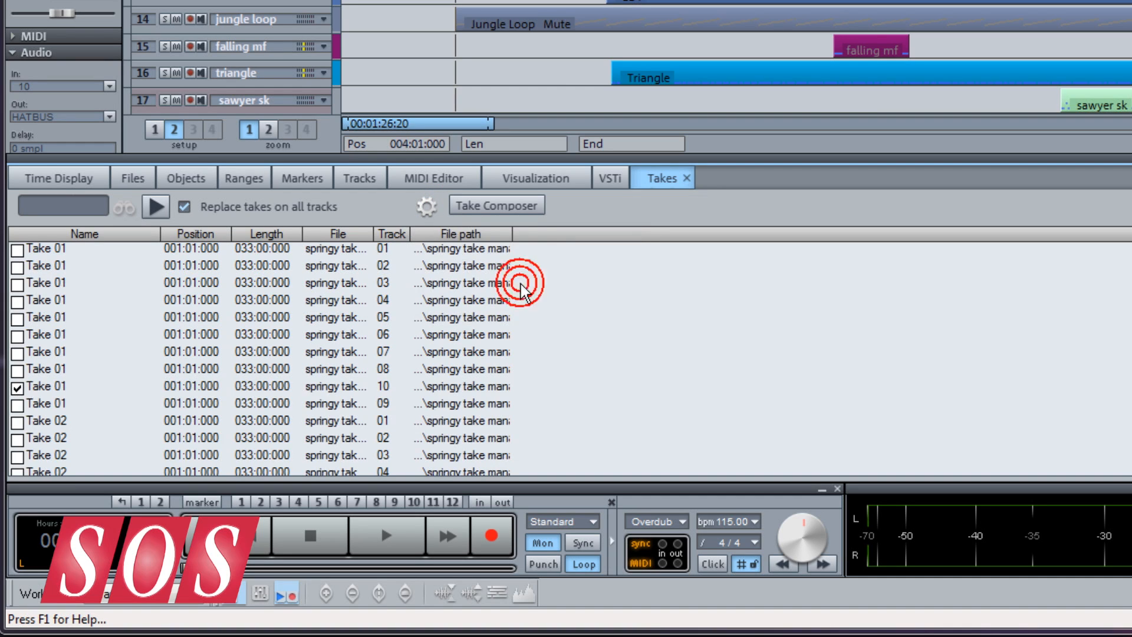
left_click(427, 208)
left_click(465, 283)
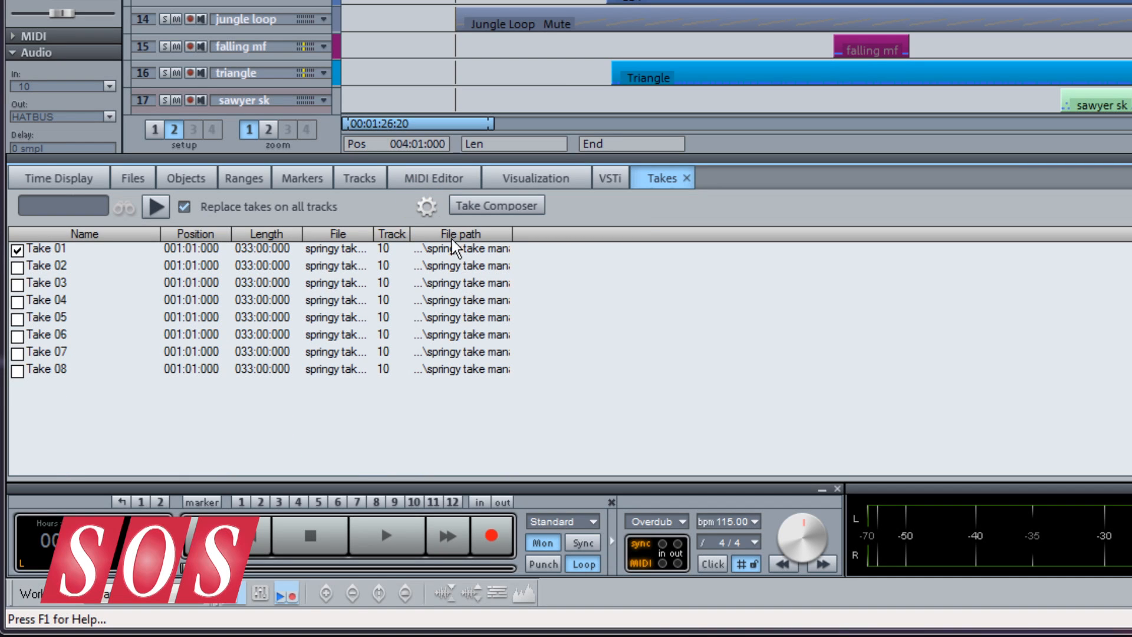
left_click(427, 207)
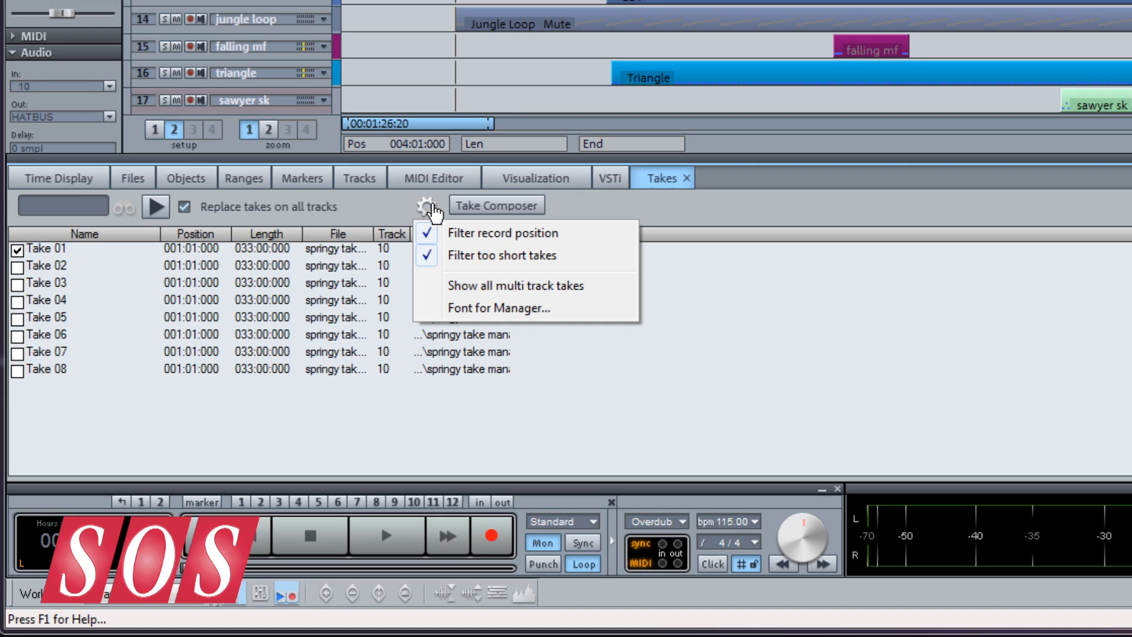
left_click(585, 197)
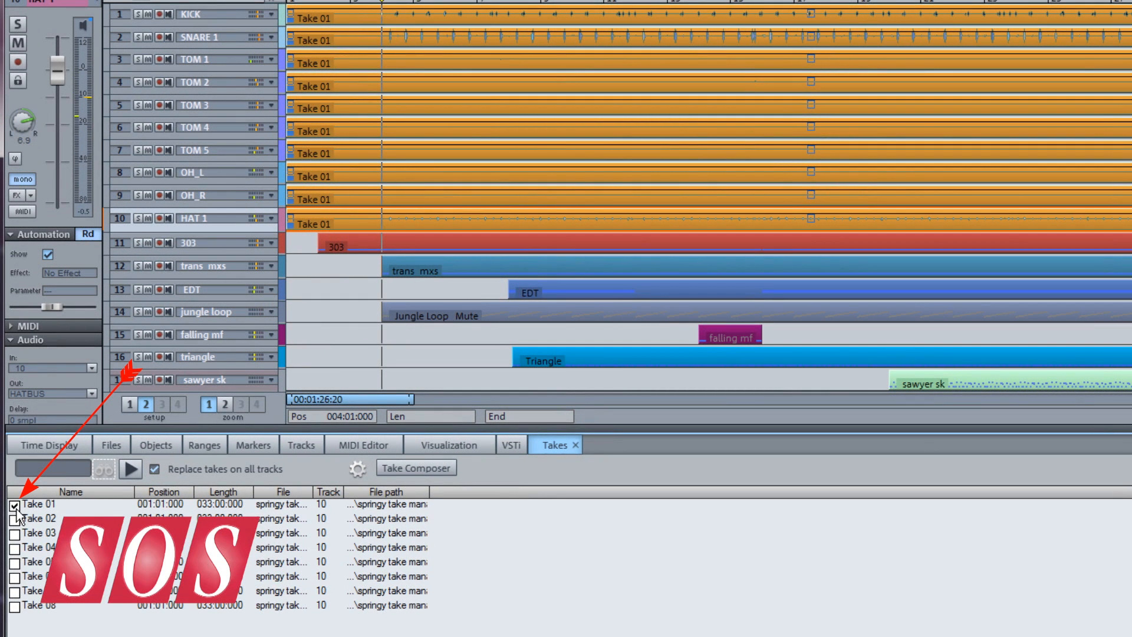
Switch all drum tracks to Take 02, Take 03 and Take 04 in the Take Manager
left_click(15, 520)
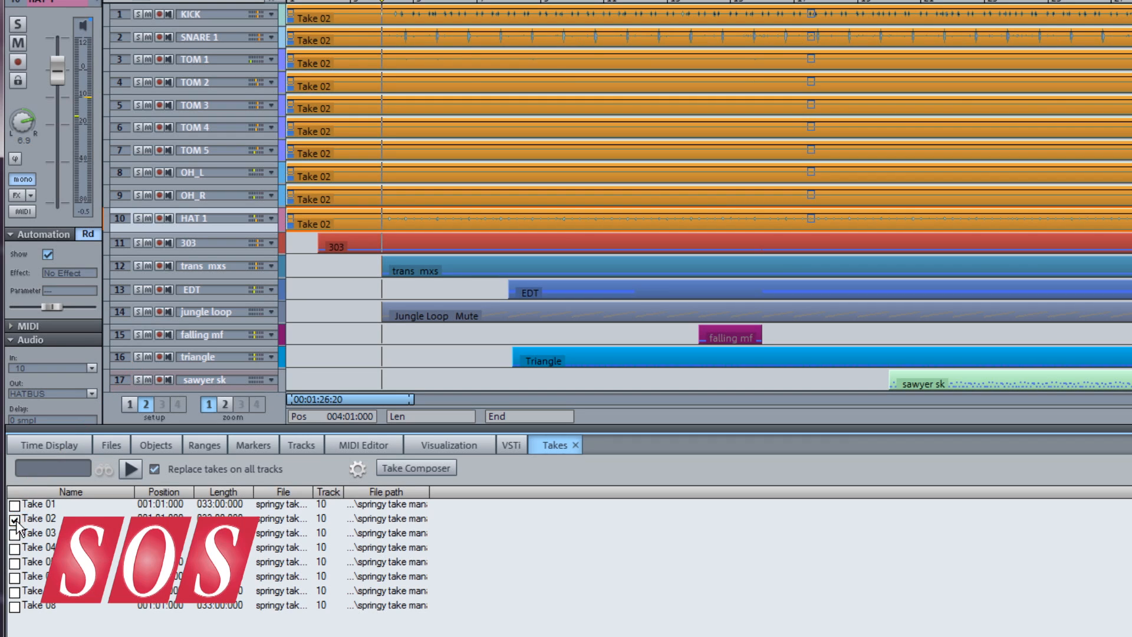
left_click(15, 534)
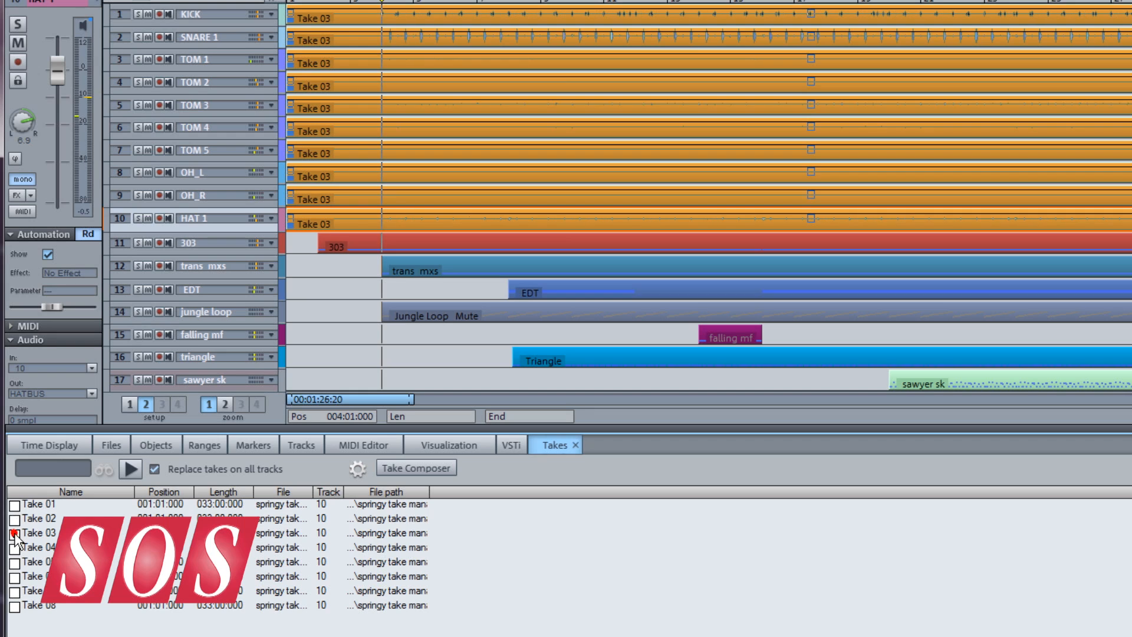
left_click(15, 549)
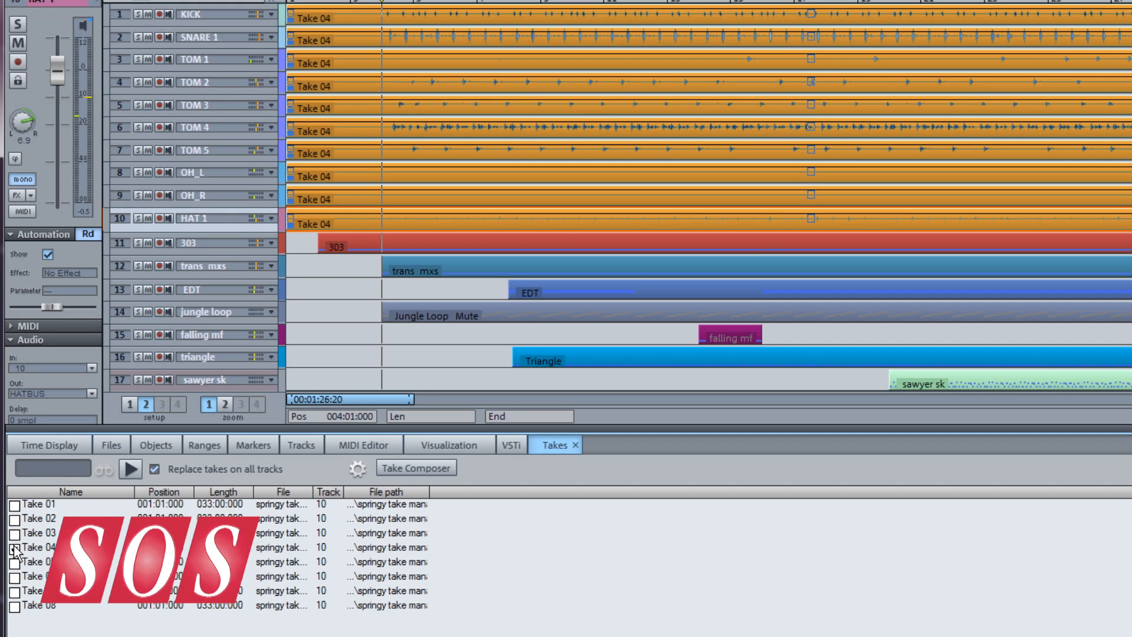
Play the song while switching the drums to Take 05, 02, 07, 08 and back to 01, and stop playback
key("space")
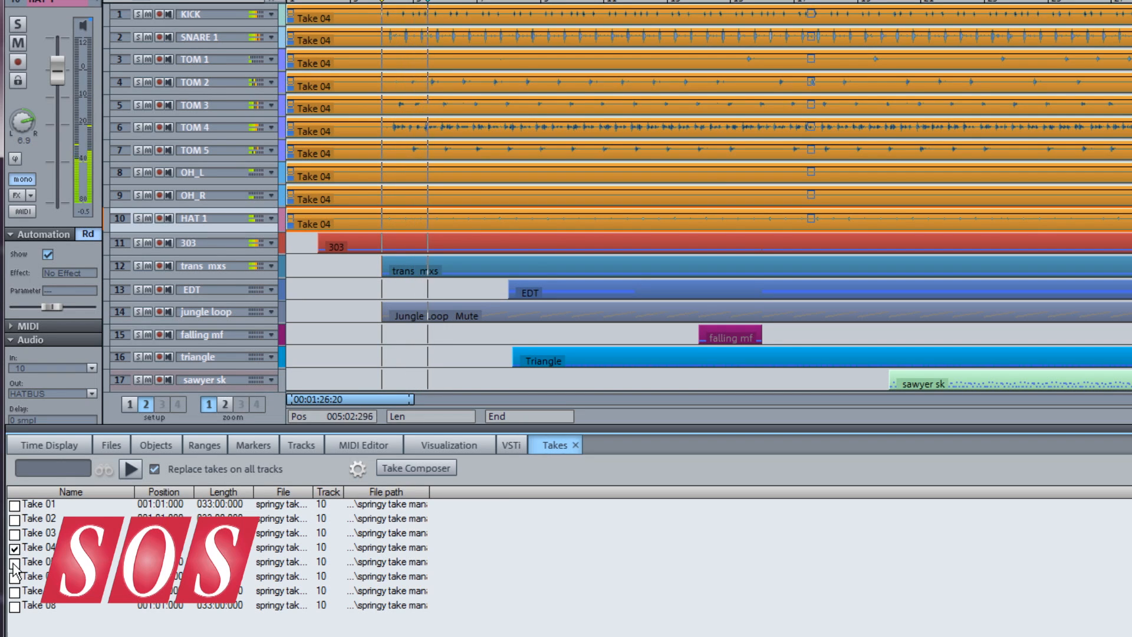
left_click(14, 564)
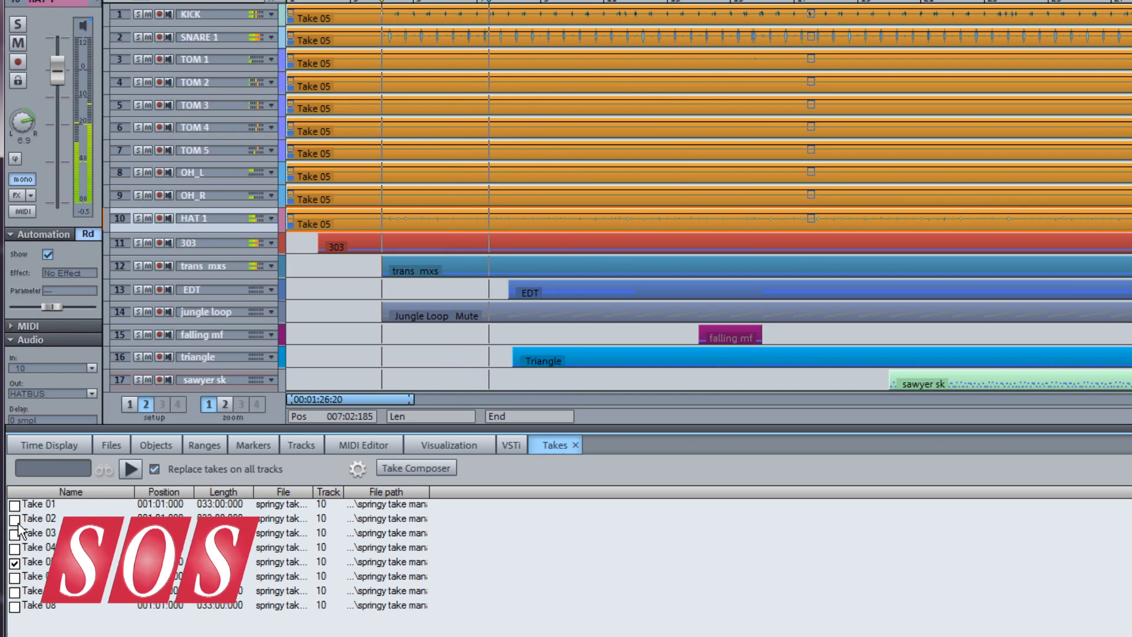
left_click(16, 520)
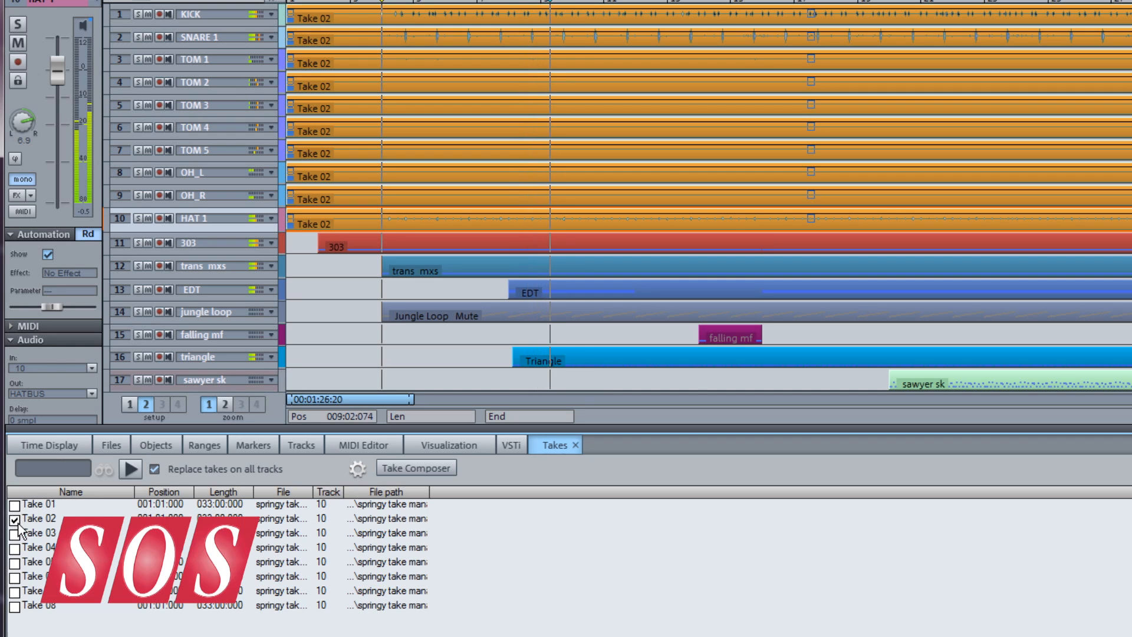
left_click(14, 591)
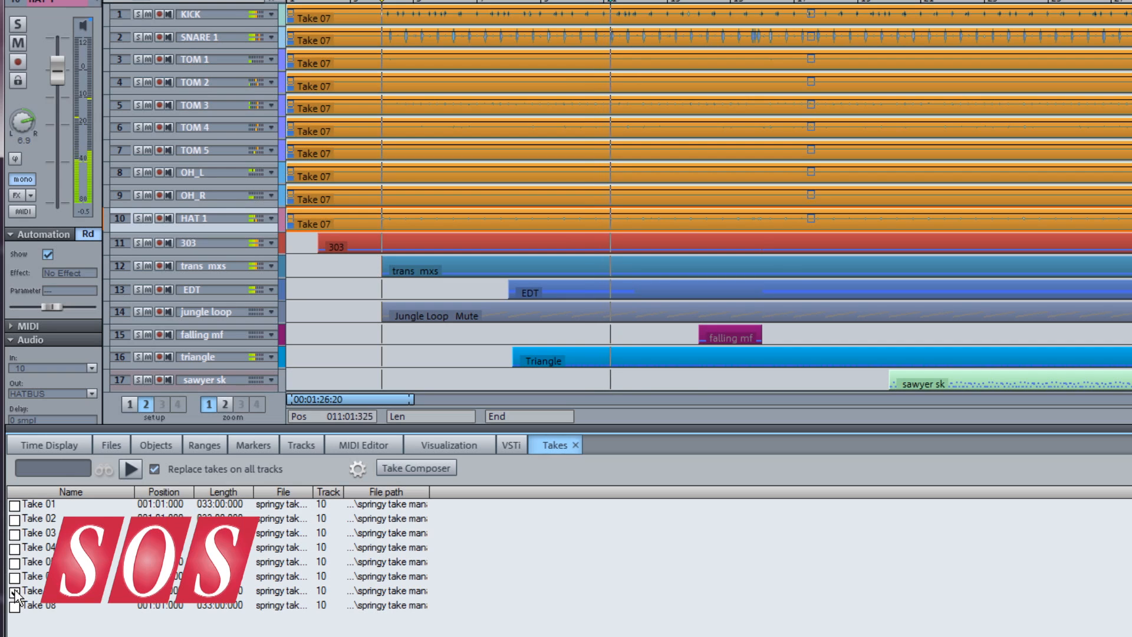
left_click(15, 607)
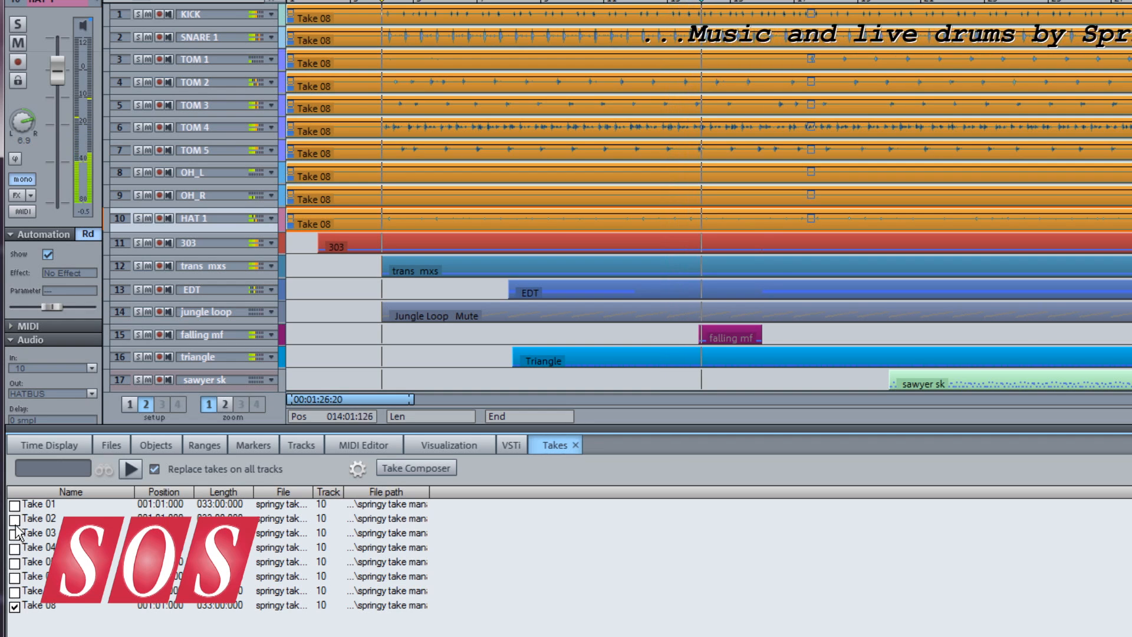
left_click(15, 507)
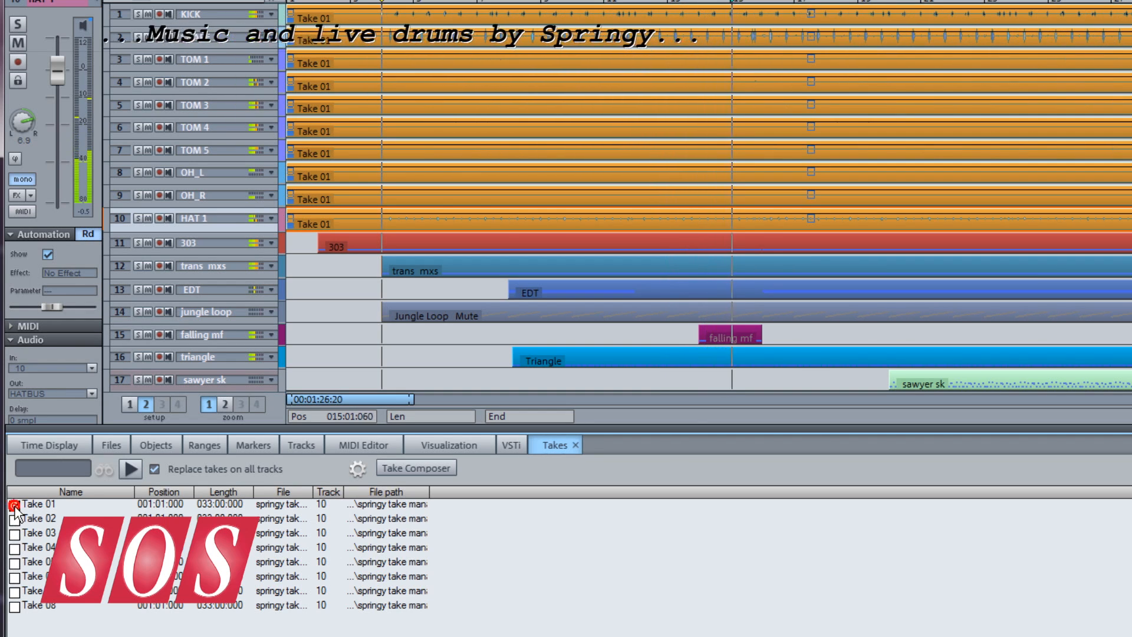
key("space")
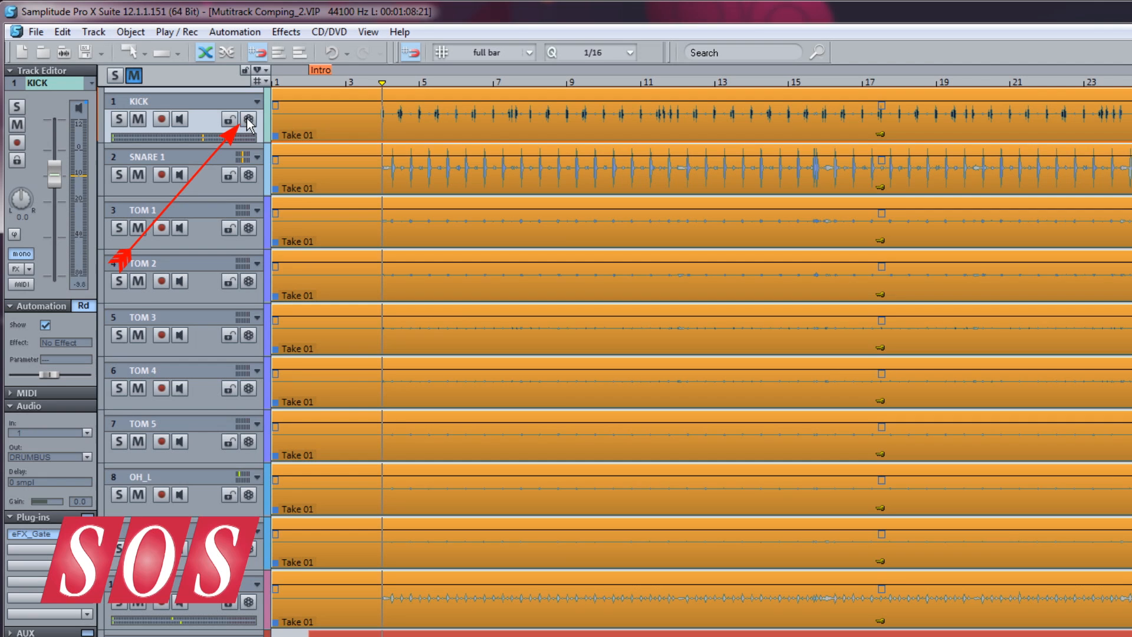
Examine the revolver track commands for the KICK track, both in its track header and among the track commands
left_click(249, 120)
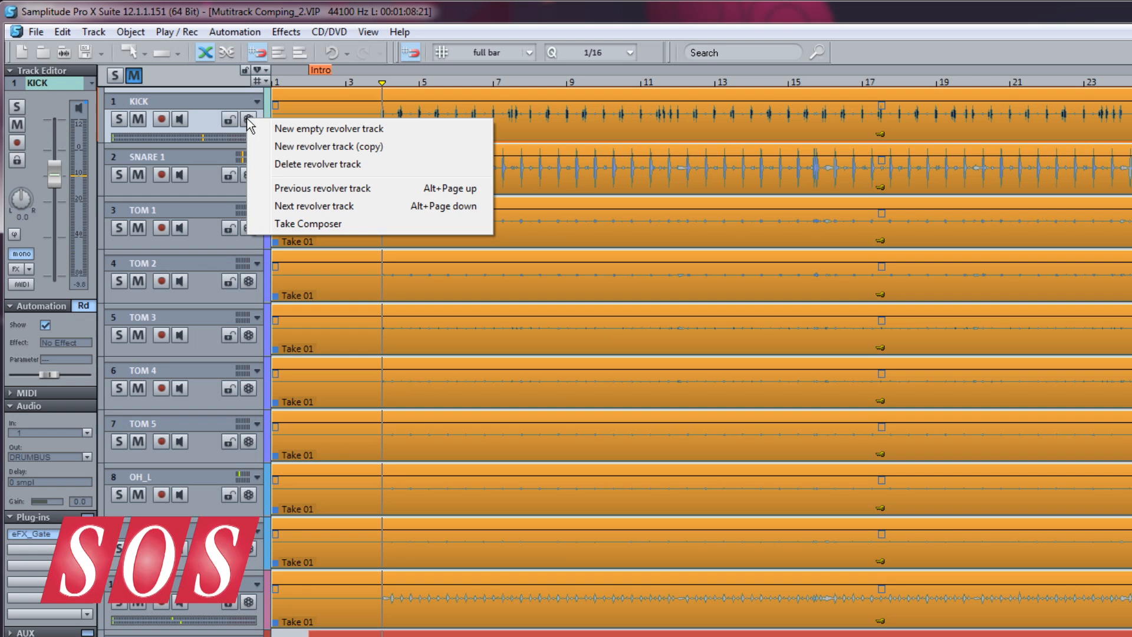
left_click(94, 33)
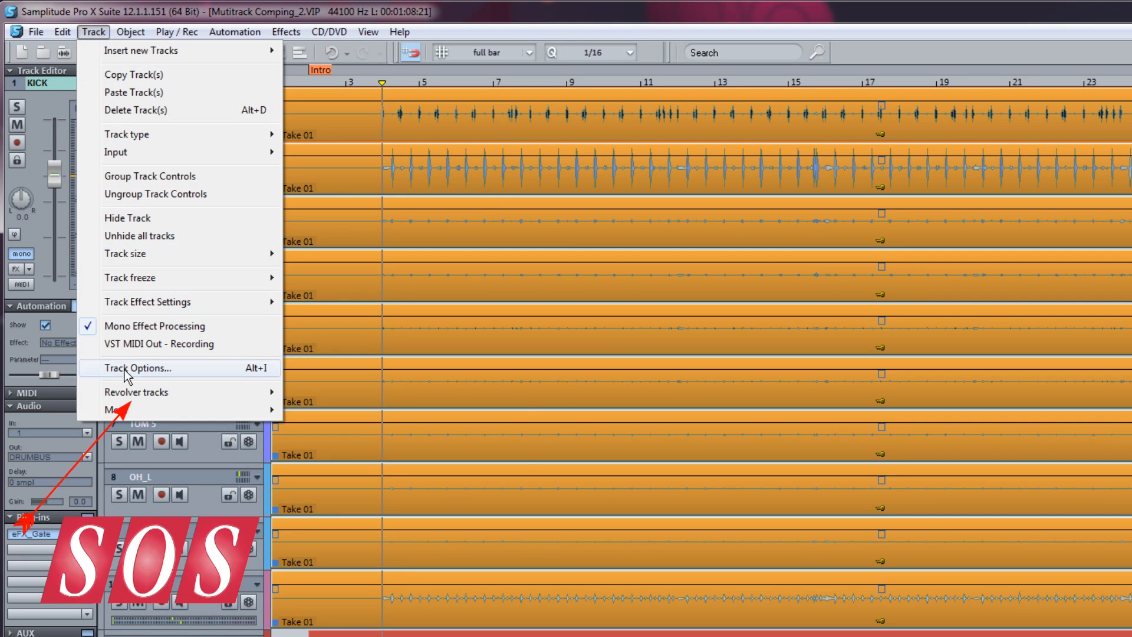
mouse_move(131, 397)
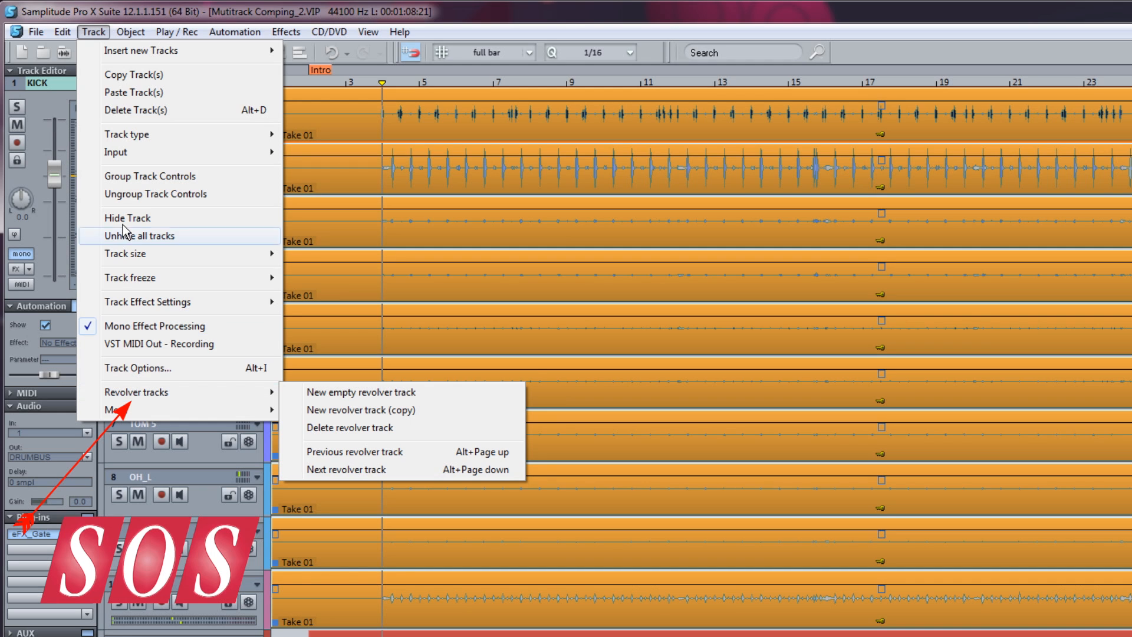
left_click(101, 32)
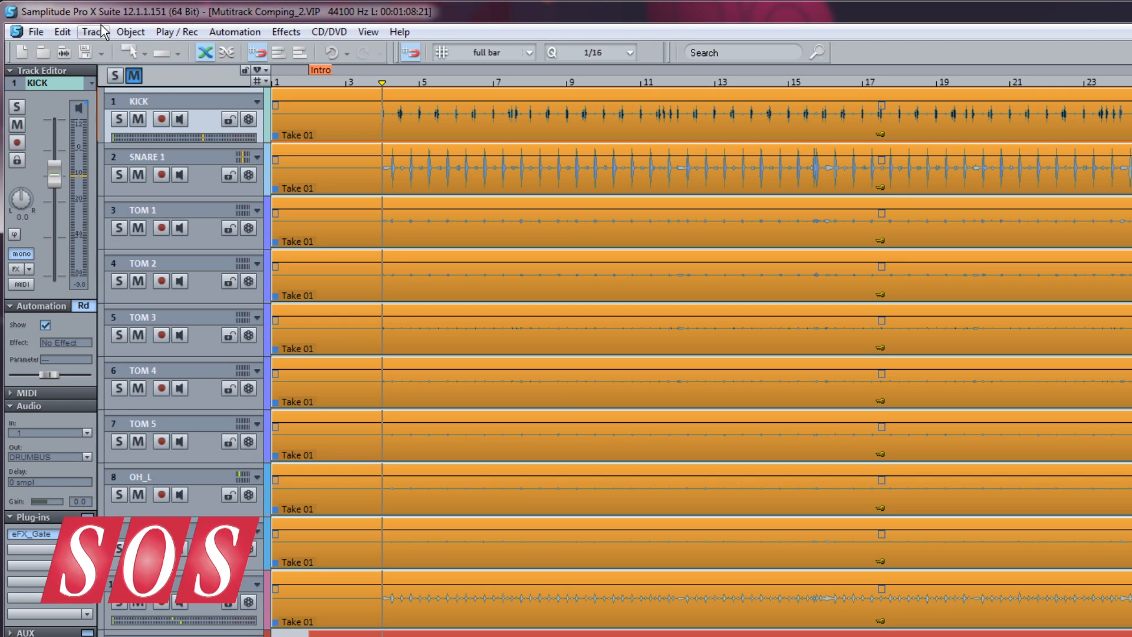
Select tracks KICK through HAT 1 and create a new revolver track as a copy for all of them
left_click(186, 103)
left_click(187, 584, "shift")
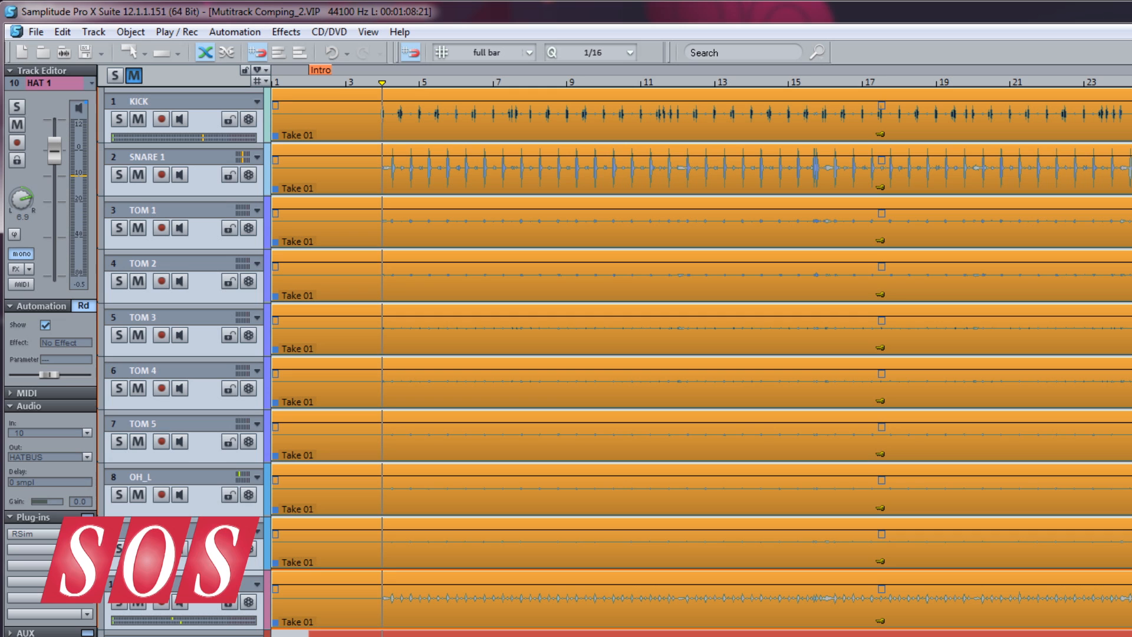
left_click(248, 119)
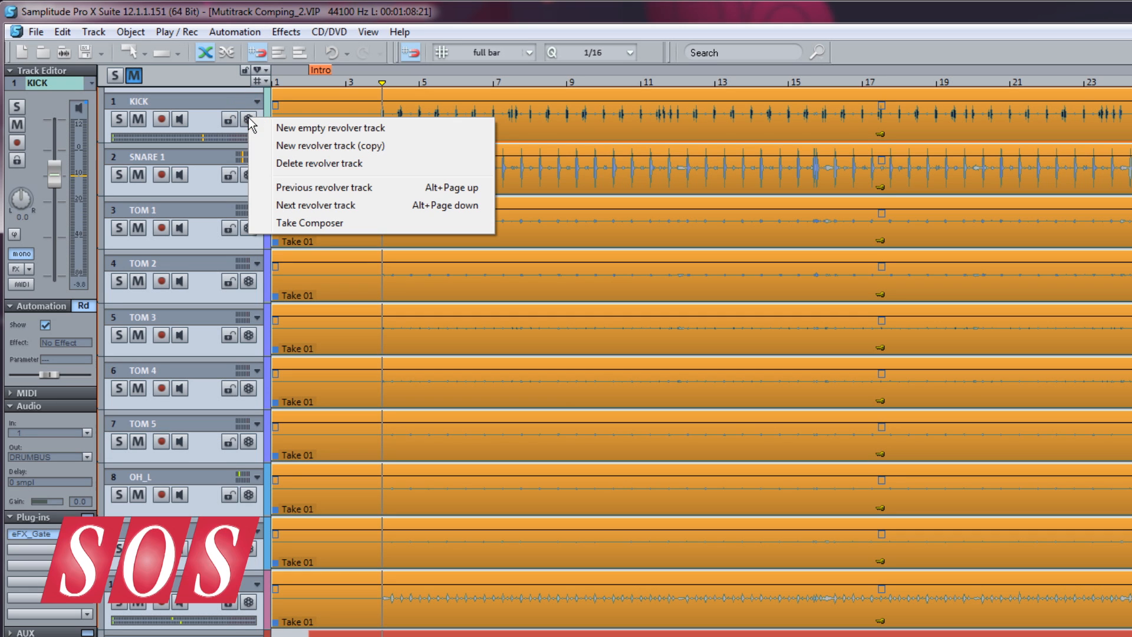
left_click(260, 149)
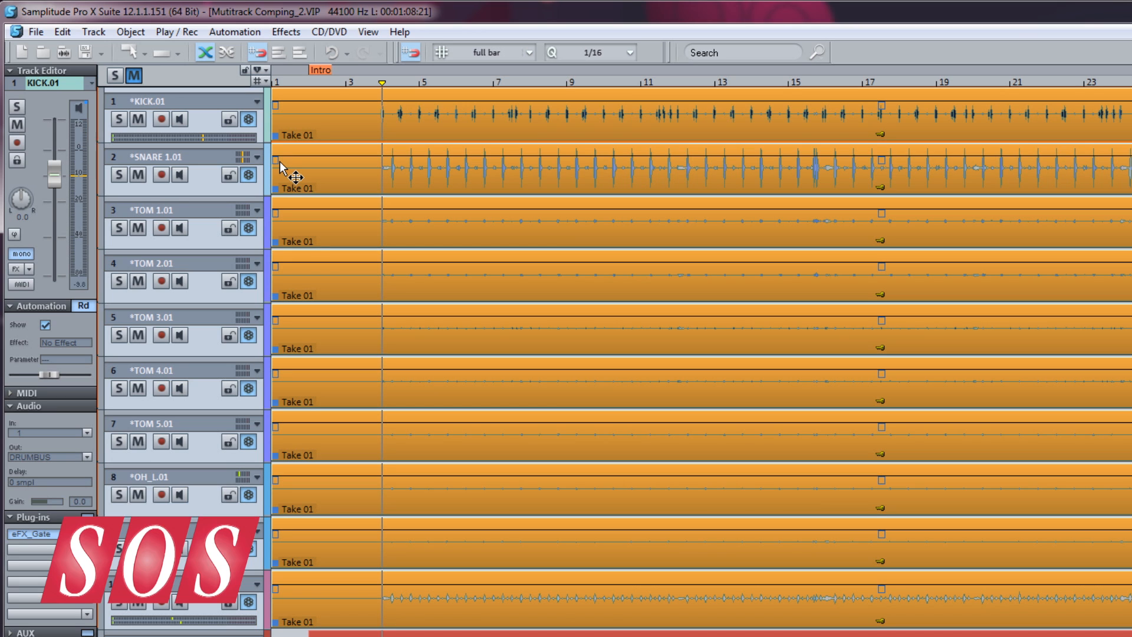
Check the list of revolver tracks on the copied SNARE 1 track and close it without changing anything
left_click(249, 175)
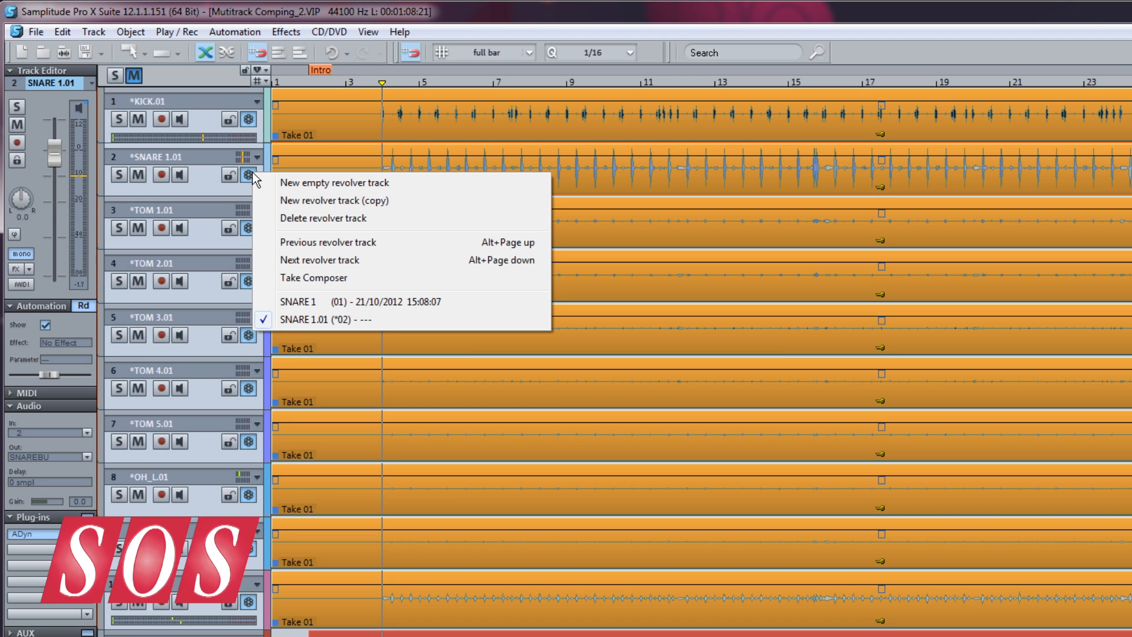
left_click(328, 140)
left_click(325, 131)
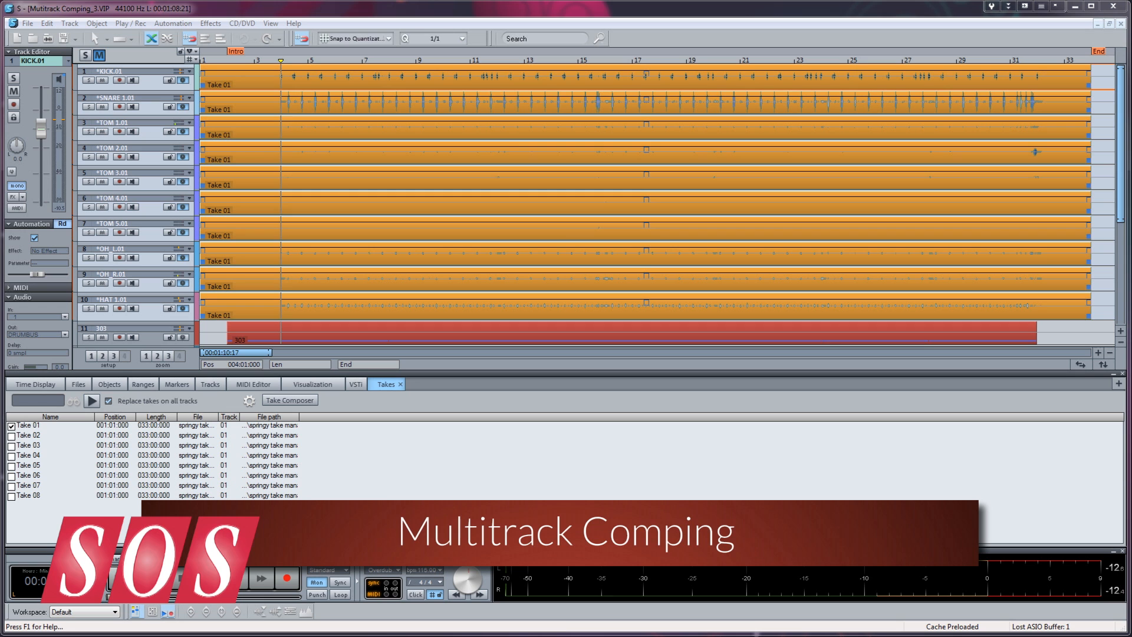
Split the KICK.01 through HAT 1.01 objects at bars 9 and 17 and select the resulting middle section
left_click_drag(422, 76, 629, 301)
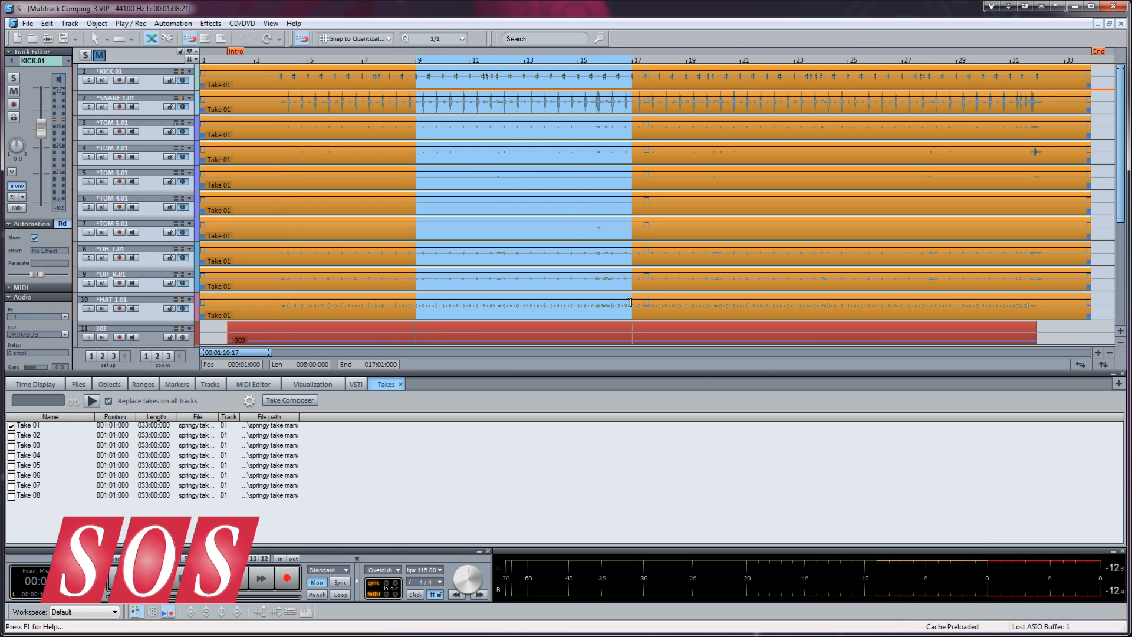
key("t")
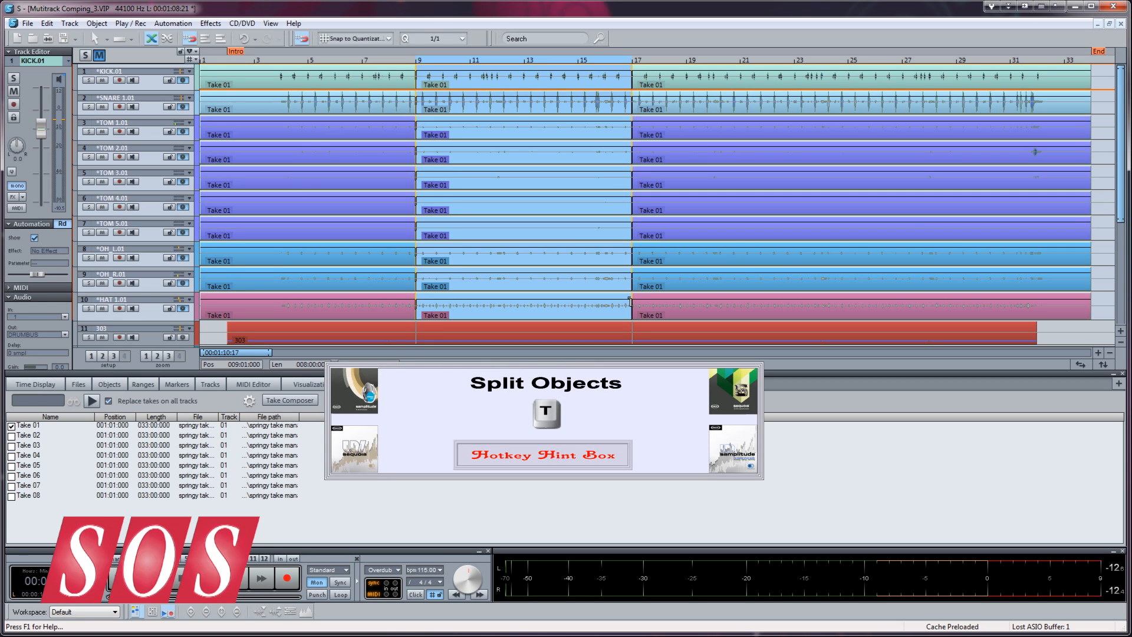
left_click(582, 313)
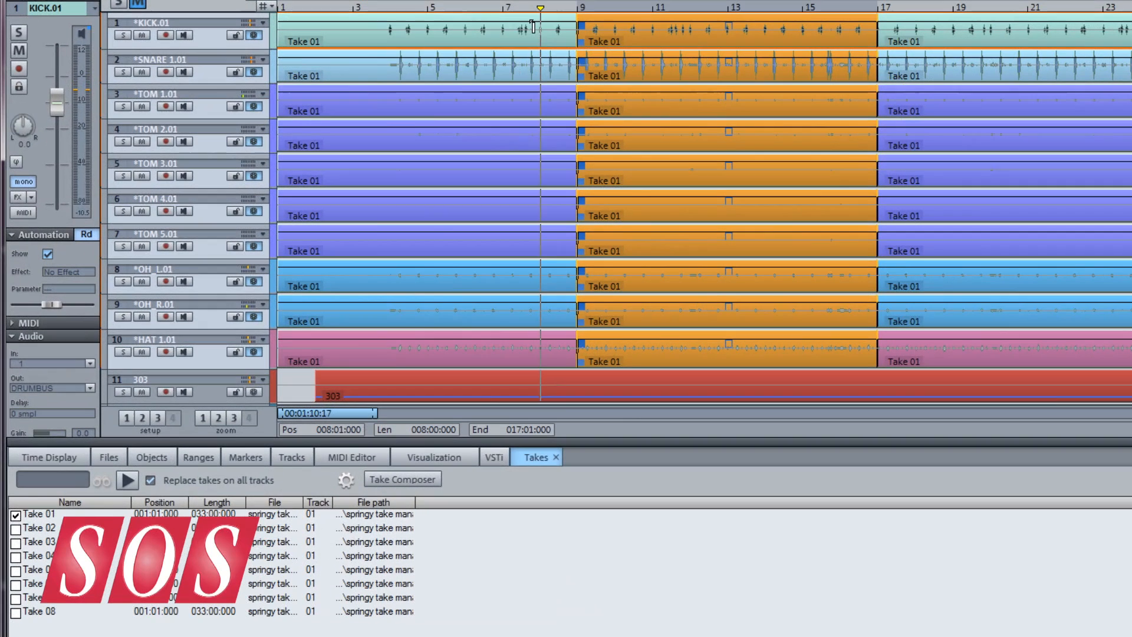
Play from bar 8 while switching the selected drum section to Take 02, 03 and 04 on all tracks, and stop playback
key("space")
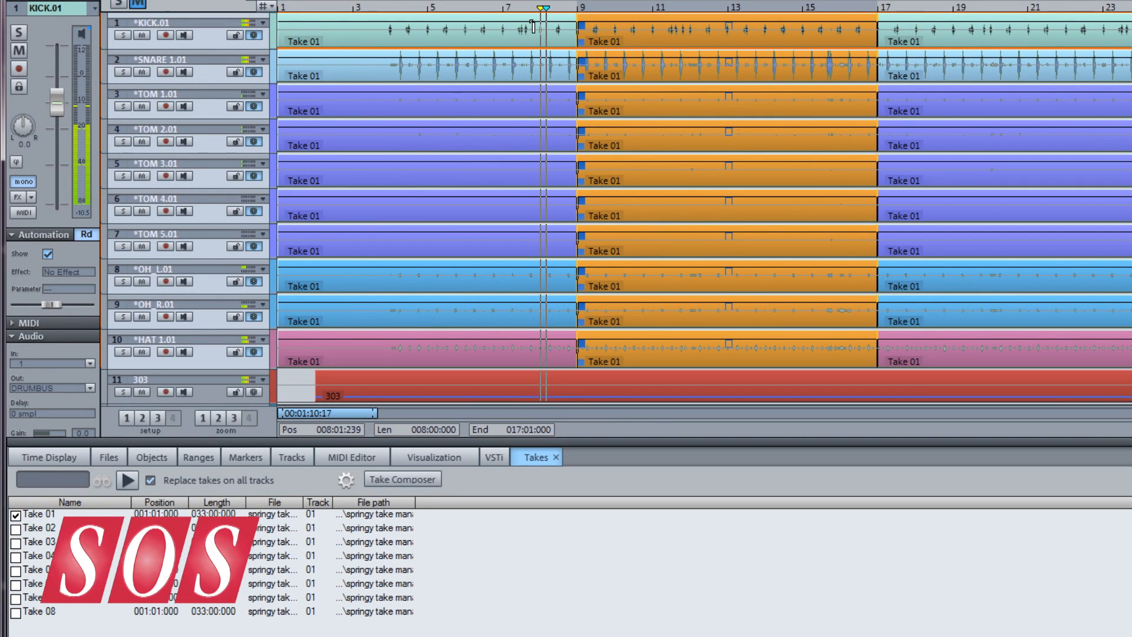
left_click(16, 529)
left_click(16, 543)
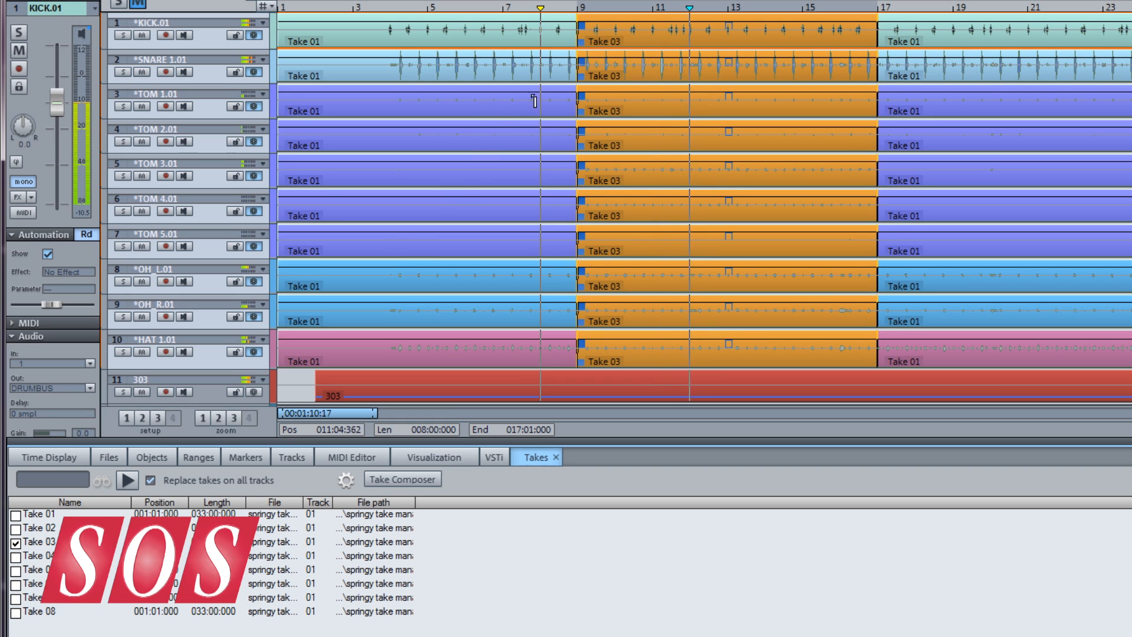
right_click(633, 73)
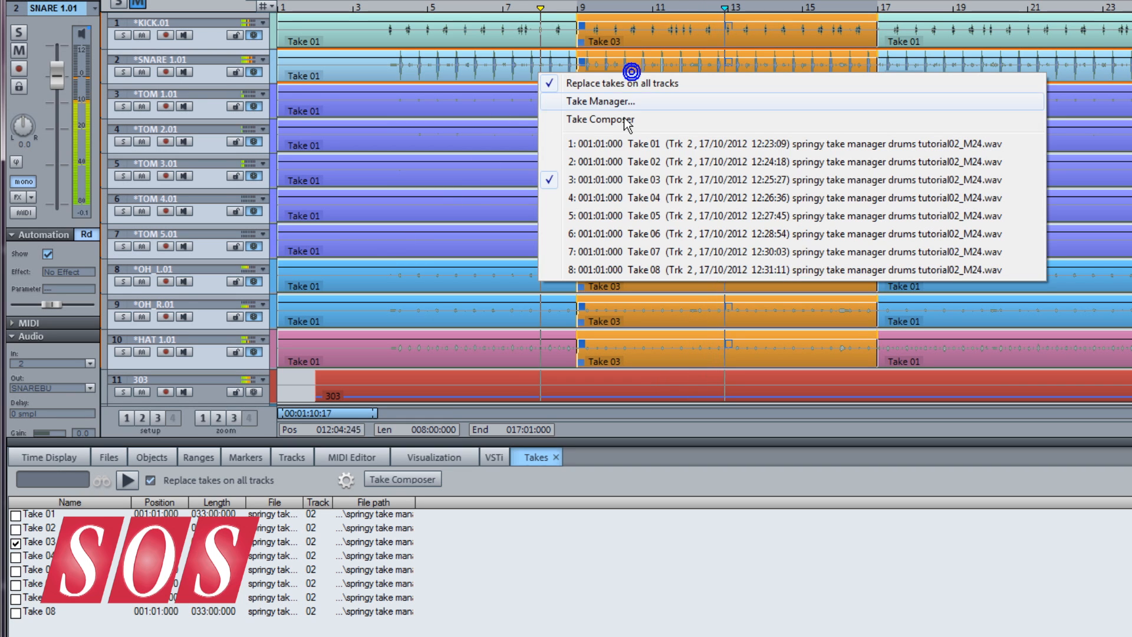
left_click(617, 197)
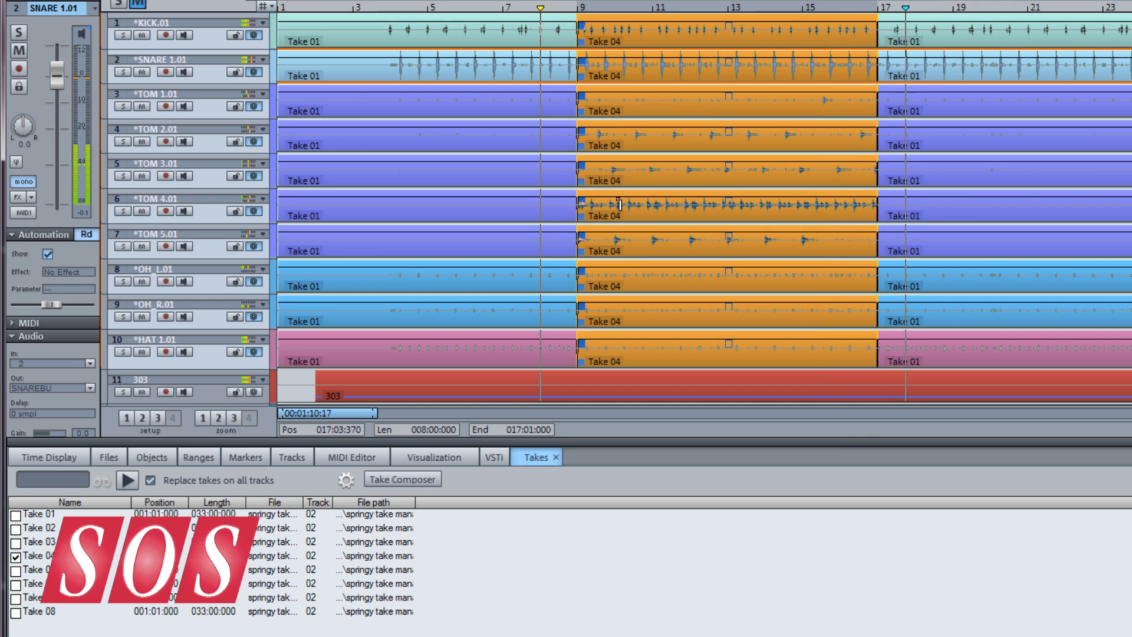
key("space")
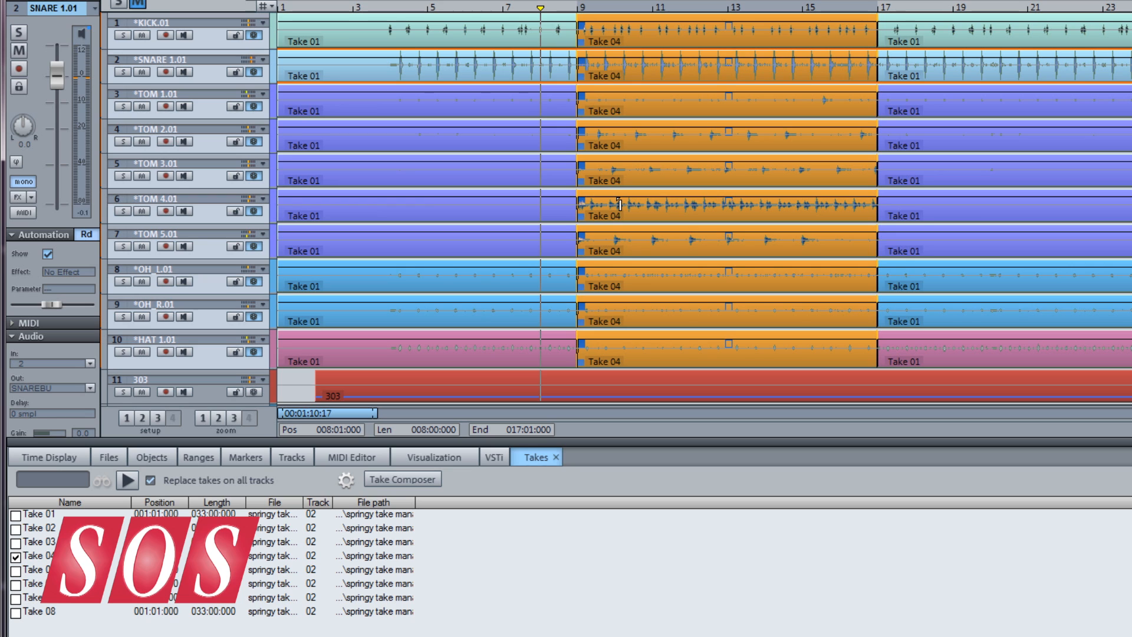
Return the drums to the original TOM 2 revolver track version and create another revolver track as a copy
left_click(255, 143)
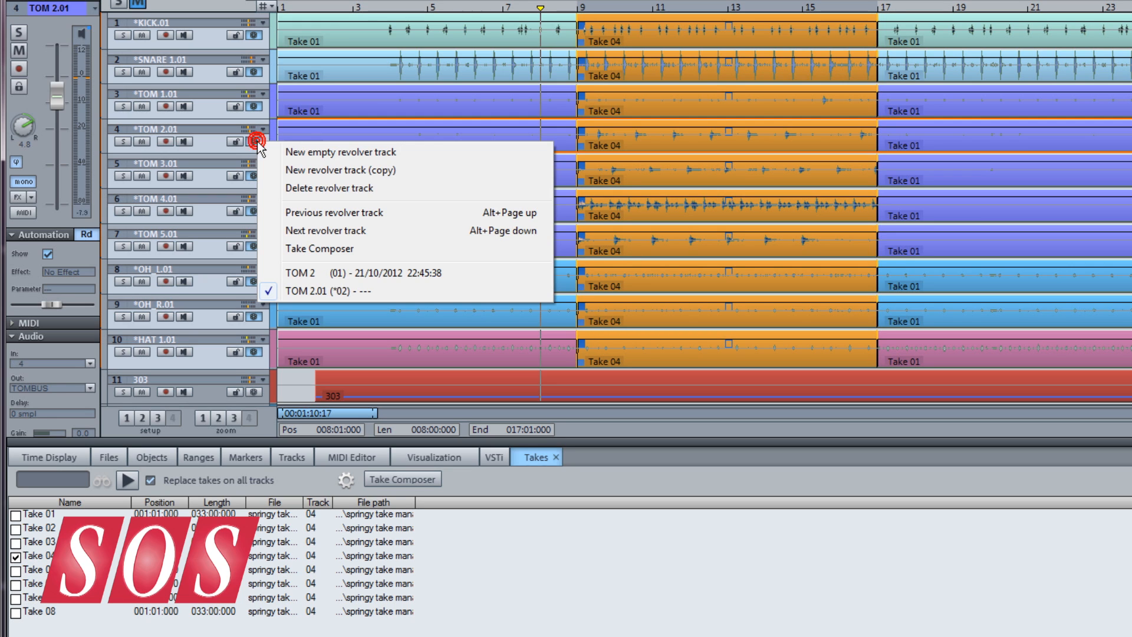
left_click(318, 273)
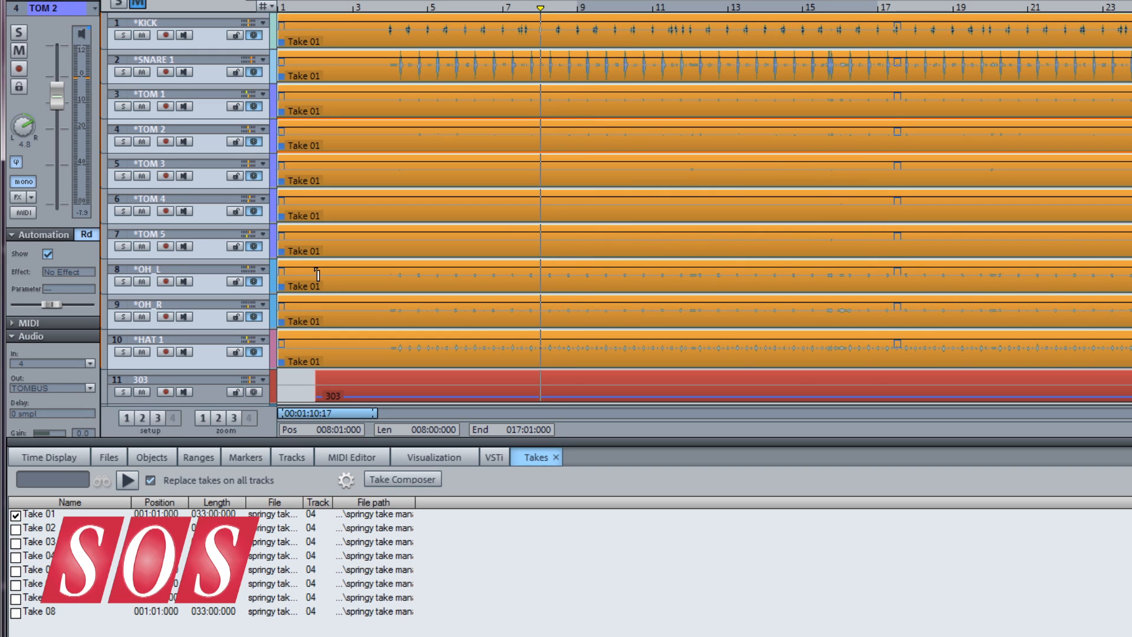
left_click(254, 142)
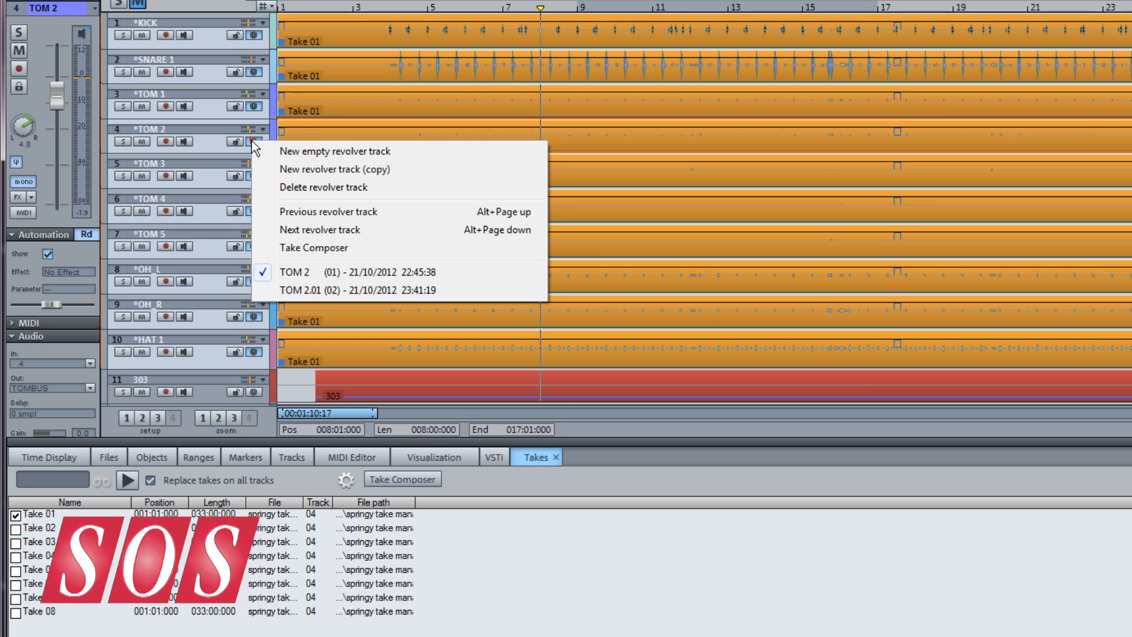
left_click(285, 170)
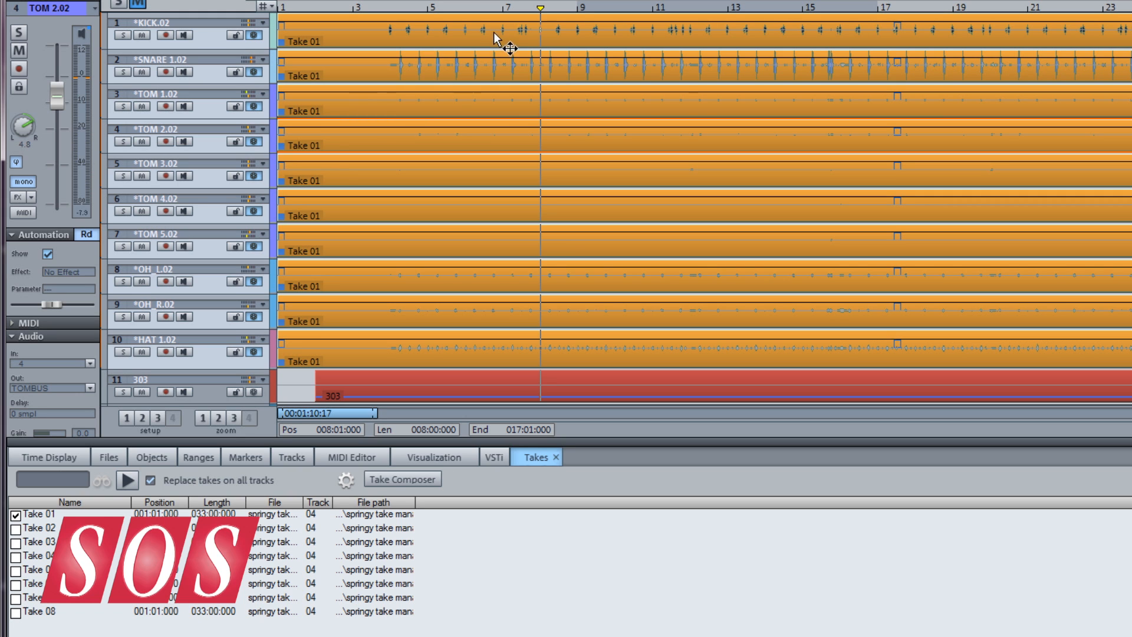
Split the newly copied drum tracks from bar 7 to bar 11 and switch that section to Take 02
left_click_drag(501, 23, 652, 349)
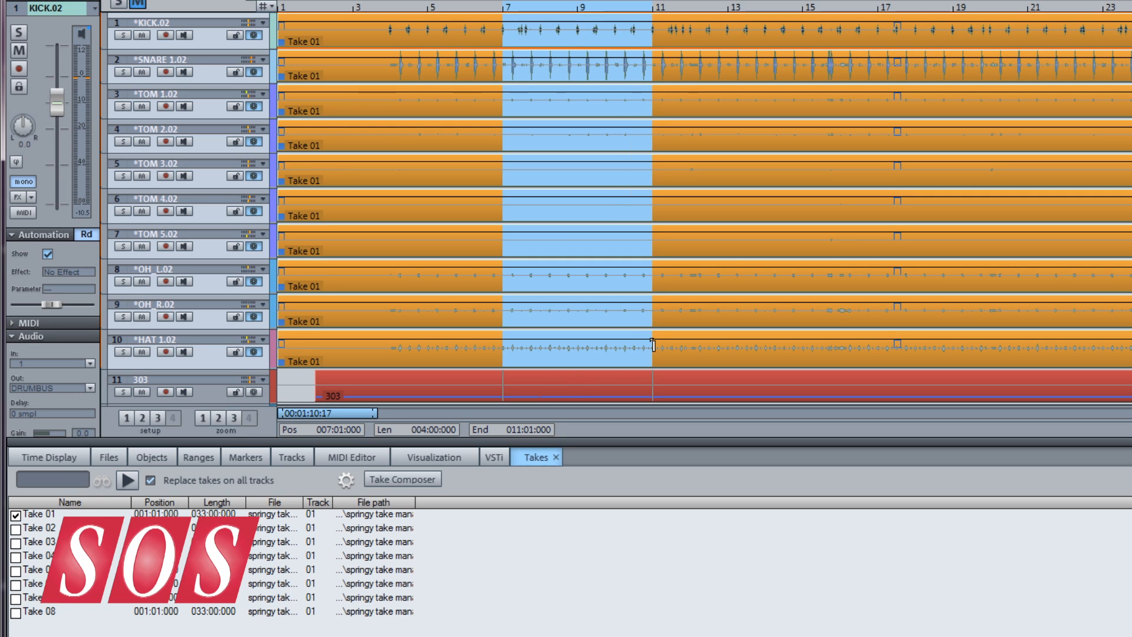
left_click(536, 81)
left_click(540, 78)
left_click(542, 168)
Split the drum tracks from bar 13 to bar 17 and switch that section to Take 03
left_click_drag(727, 27, 877, 348)
left_click(776, 104)
left_click(787, 213)
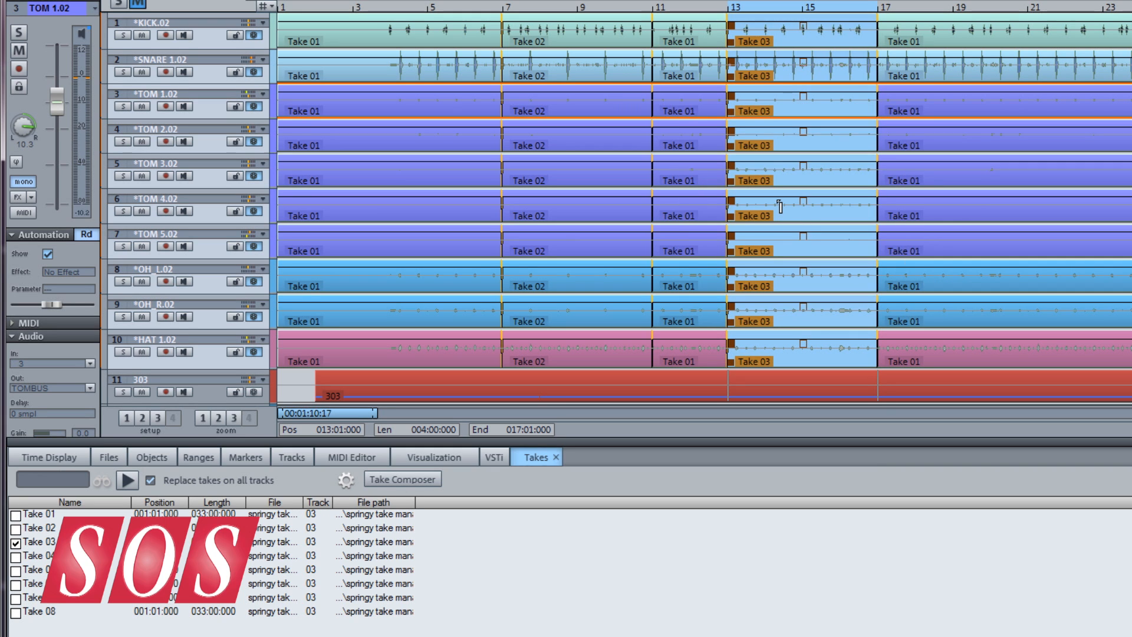
left_click(776, 207)
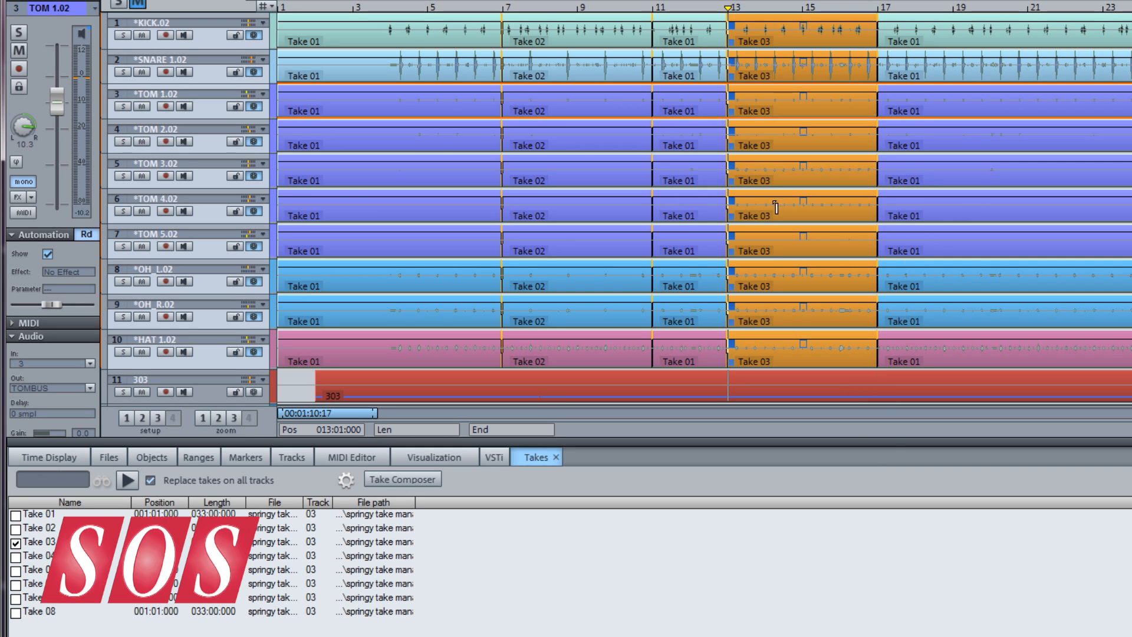
Compare the comp versions by switching the drums to the TOM 2.01 revolver track version and back to the original TOM 2
left_click(257, 141)
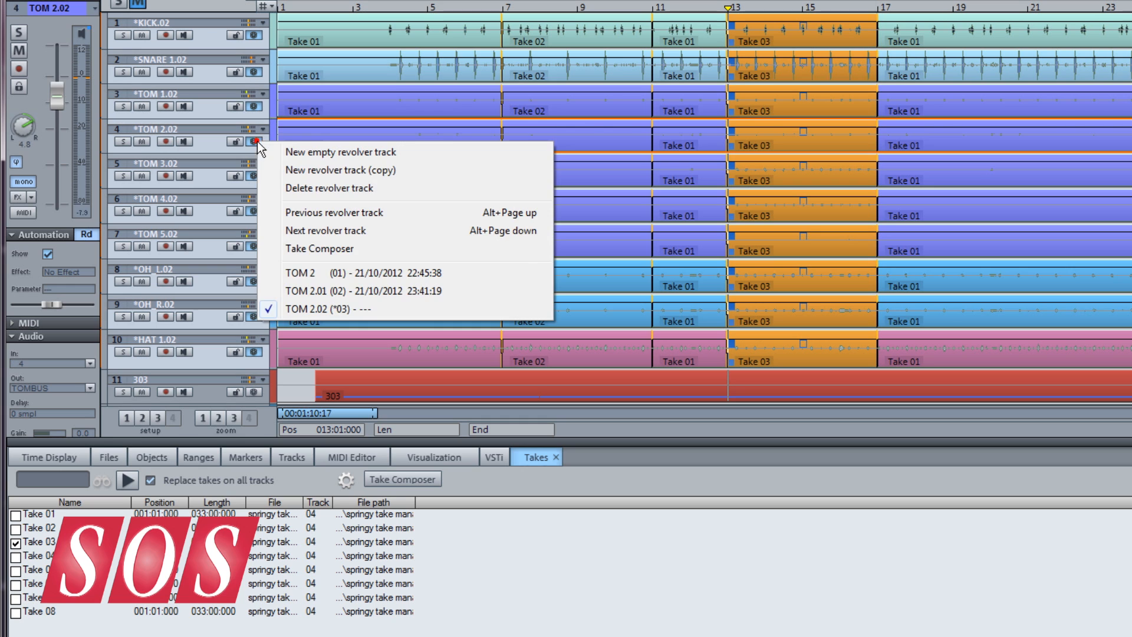
left_click(302, 290)
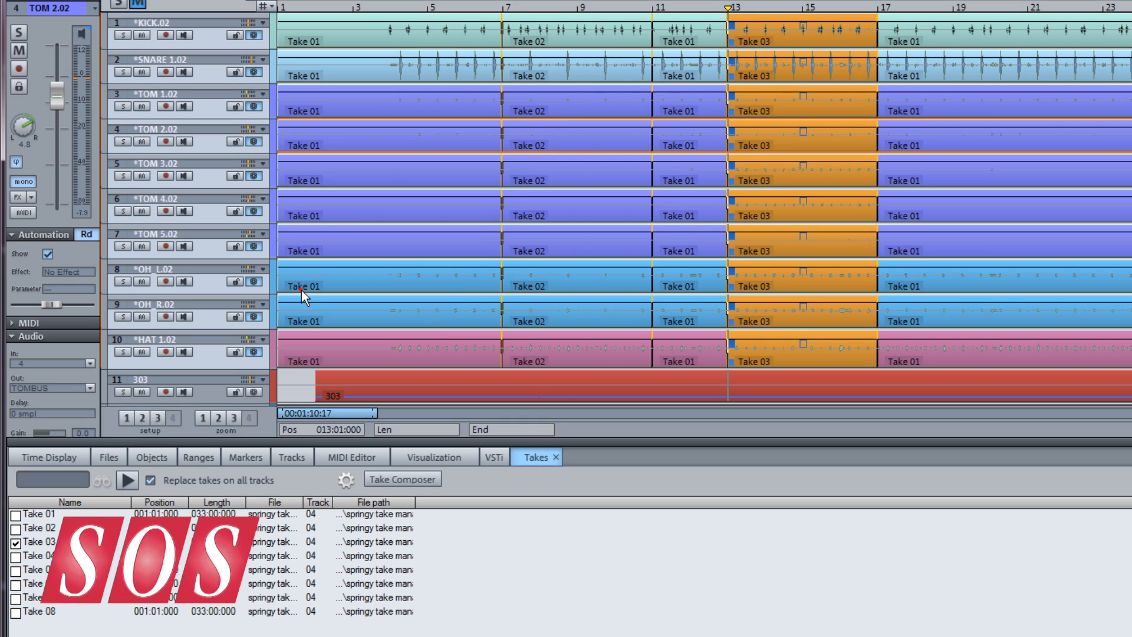
left_click(254, 143)
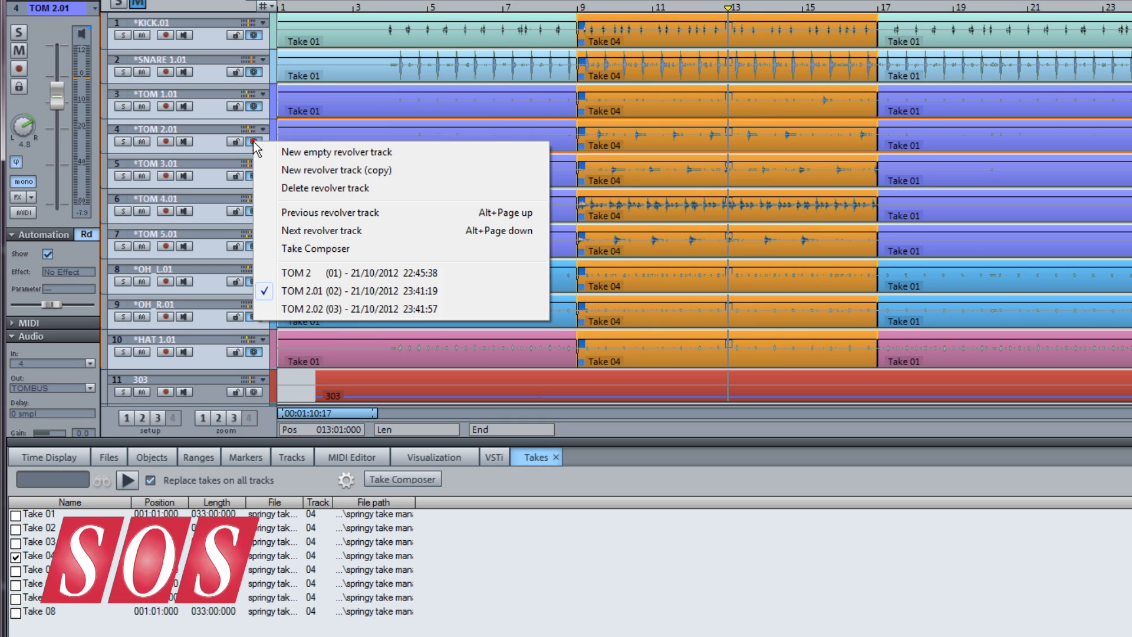
left_click(295, 275)
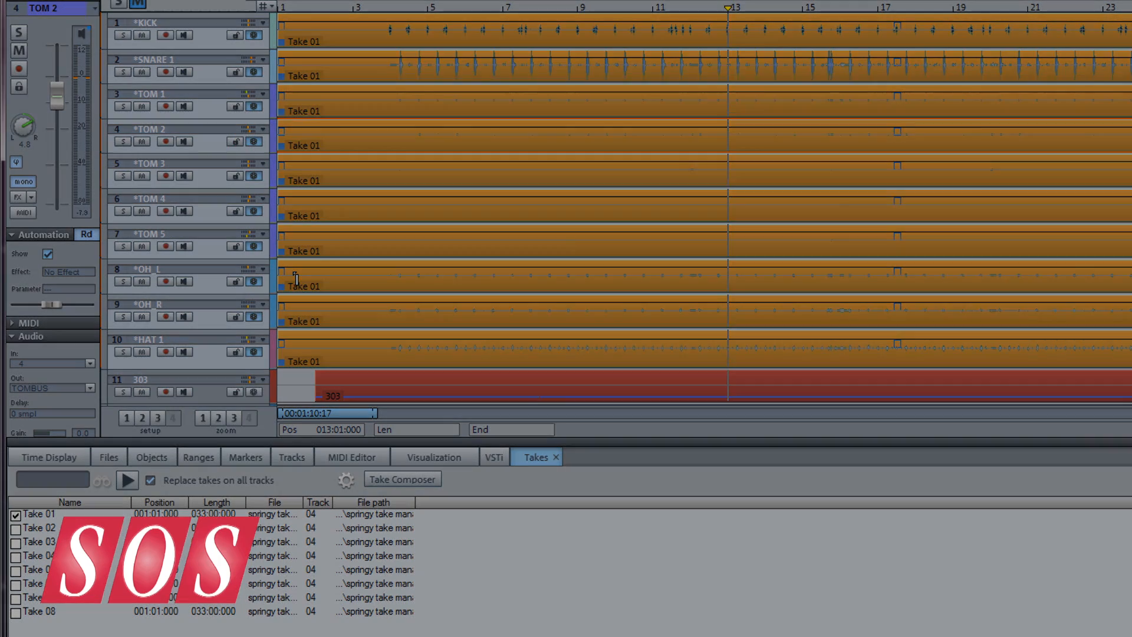